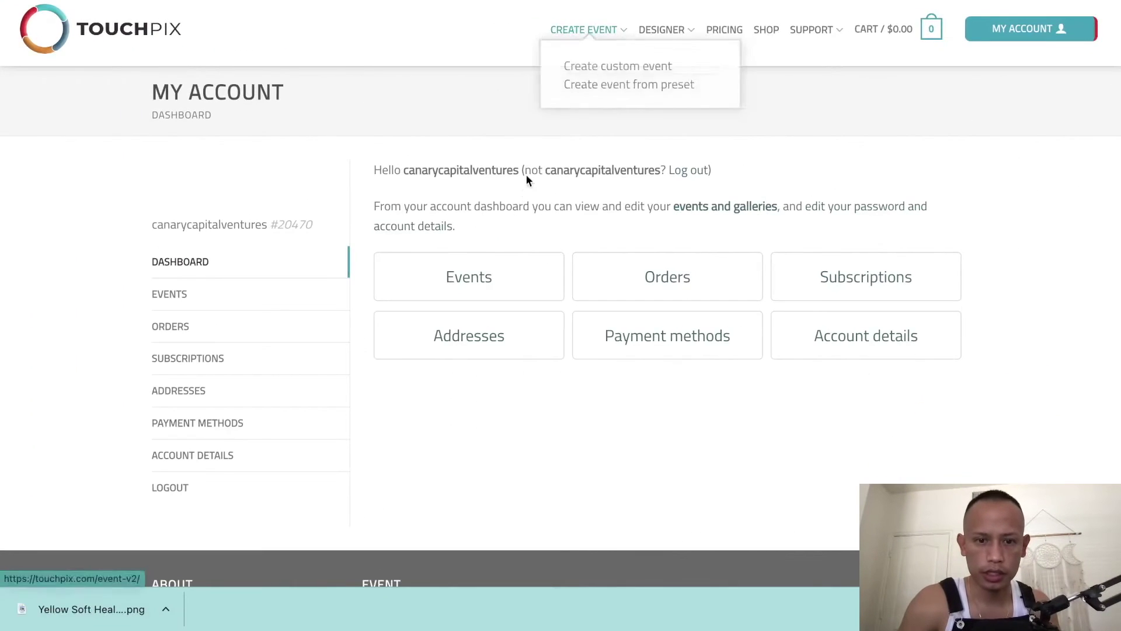
Reveal the Create Event dropdown from the My Account dashboard
mouse_move(565, 38)
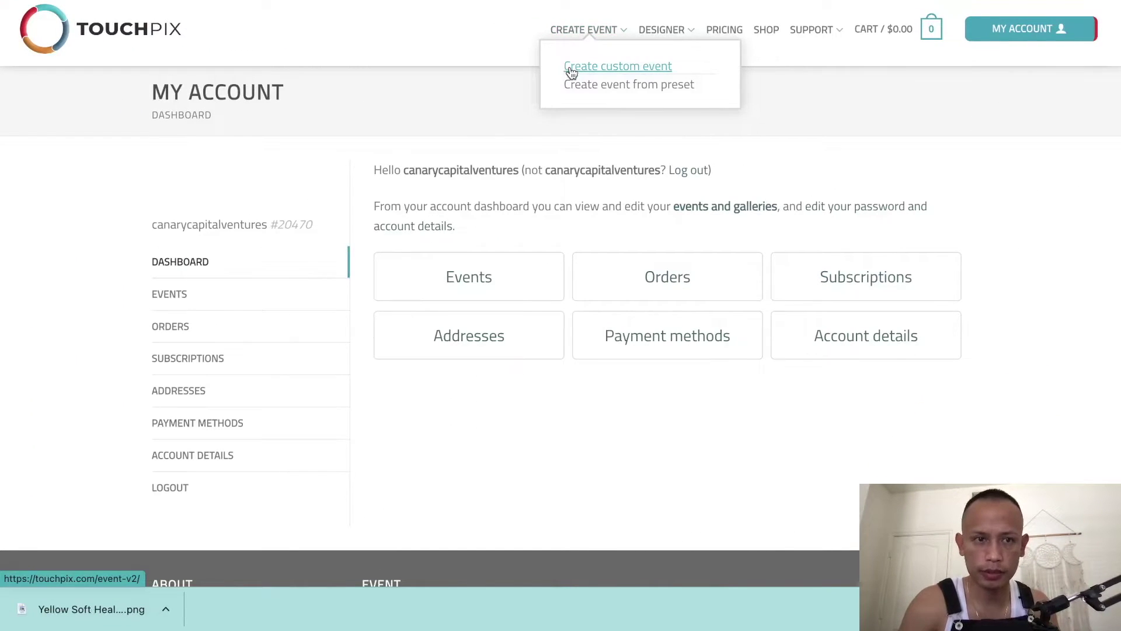
Start a custom event named Cj B-Day with United States as the country
click(571, 71)
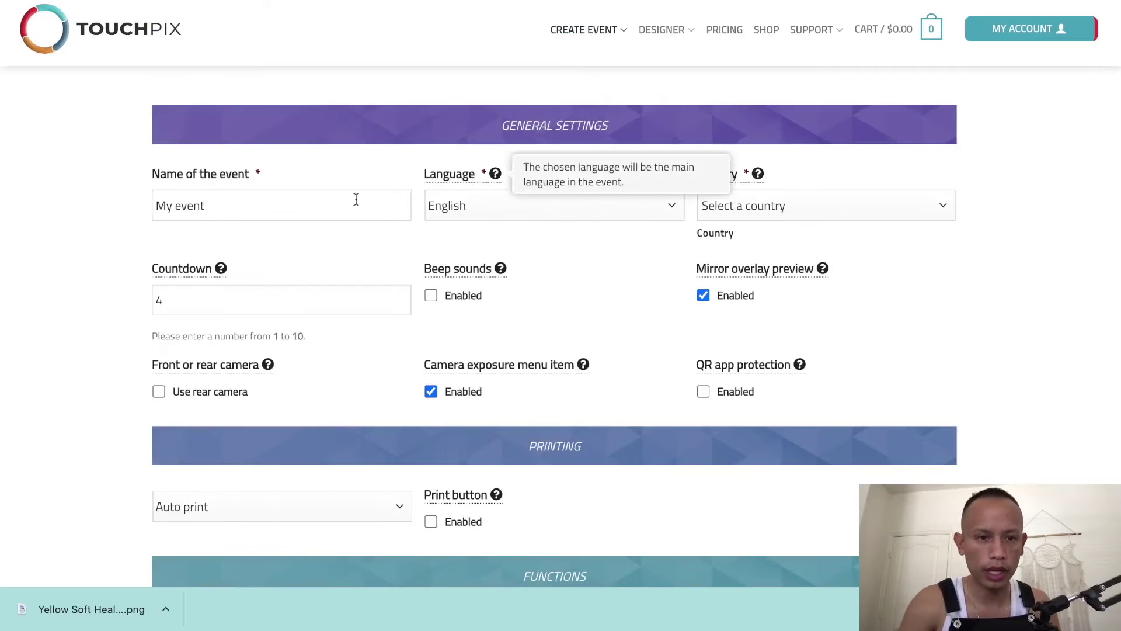
triple_click(345, 207)
text(Cj B-Day)
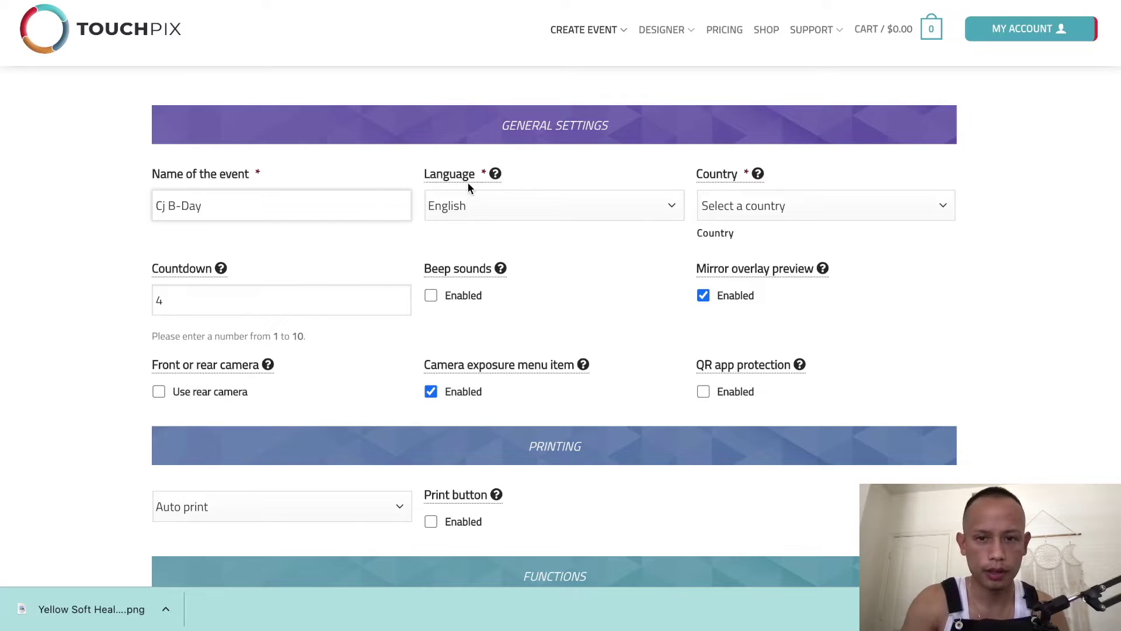
click(727, 211)
click(739, 250)
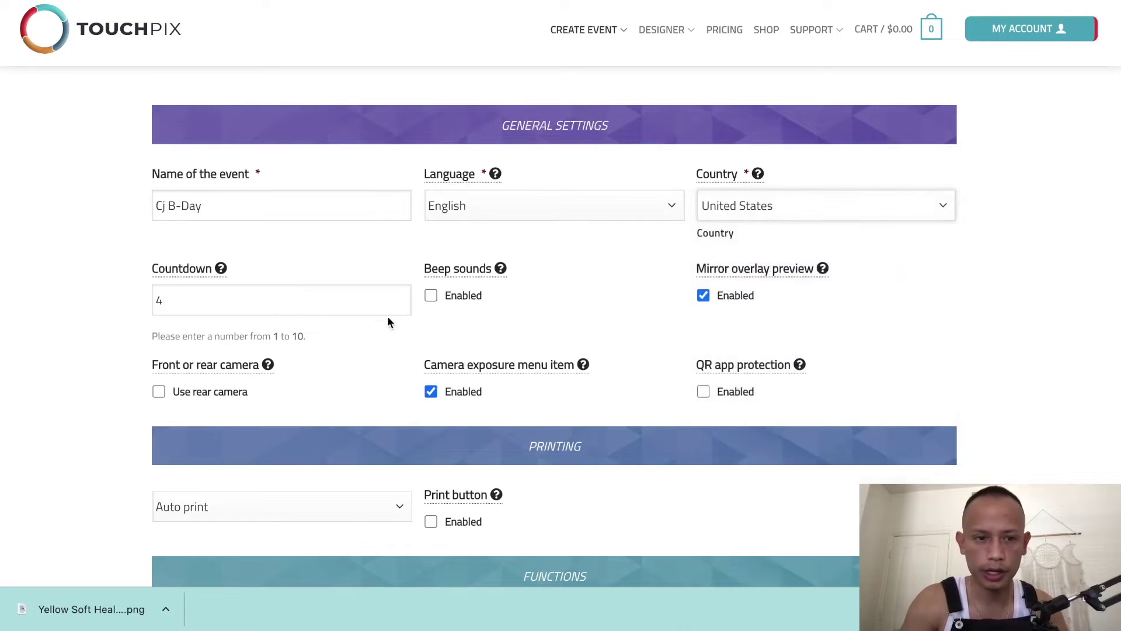
Set the countdown to 3 and turn on beep sounds
click(282, 305)
click(334, 271)
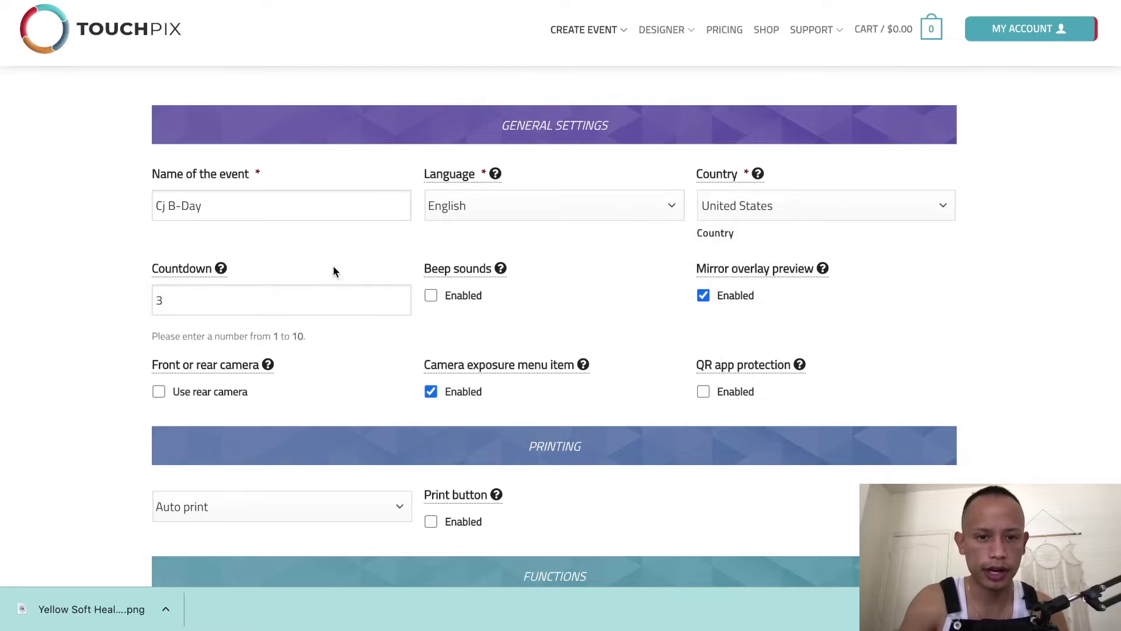
click(431, 296)
scroll(546, 280, down, 2)
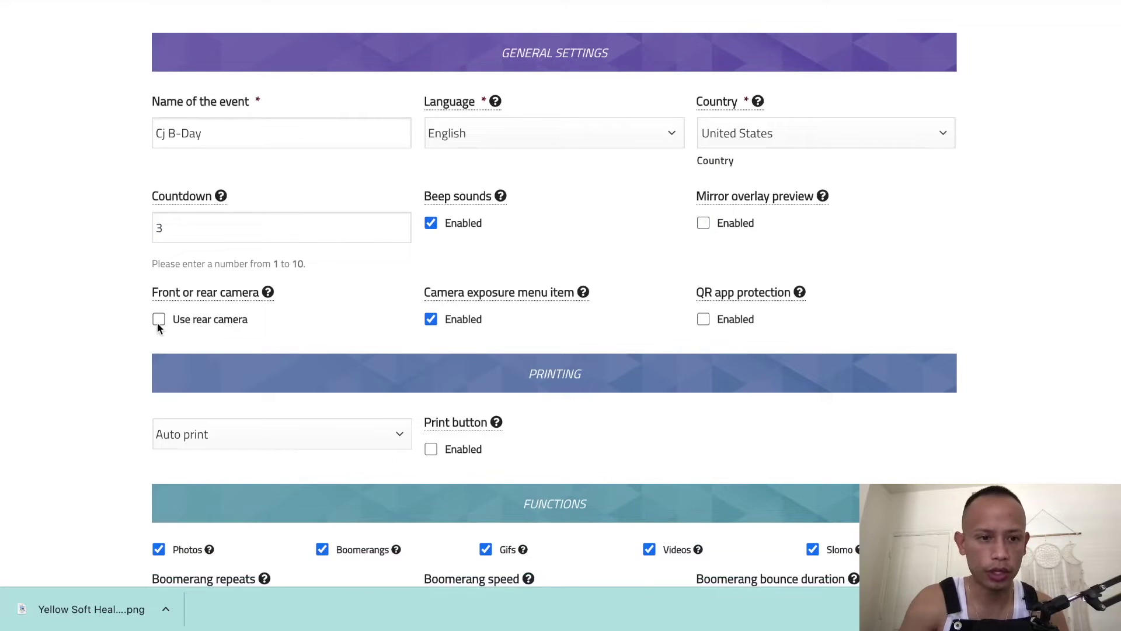
scroll(257, 303, down, 1)
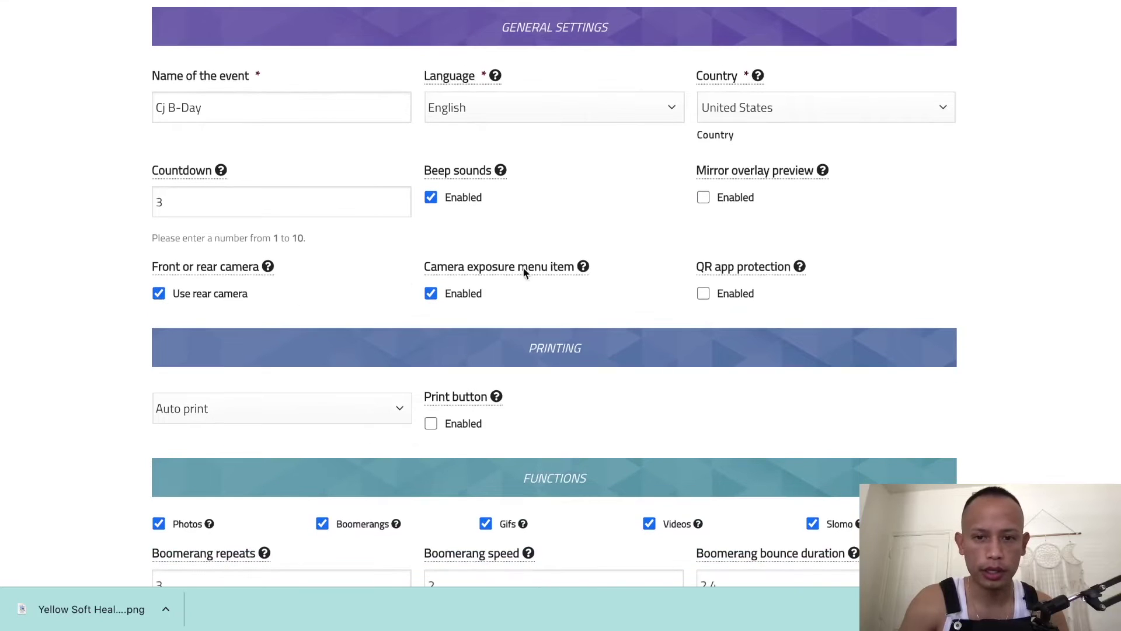
scroll(524, 271, down, 2)
click(379, 344)
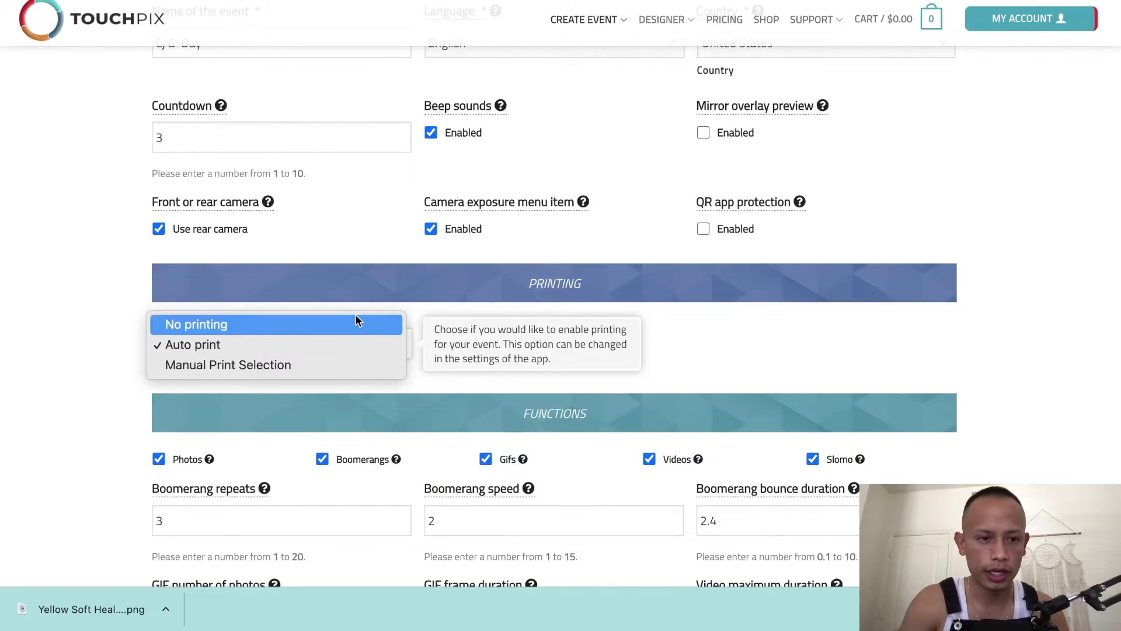
Turn printing off, disable Photos, Boomerangs, Gifs and Videos, and set Slomo recording time to 6
click(358, 322)
scroll(766, 302, down, 8)
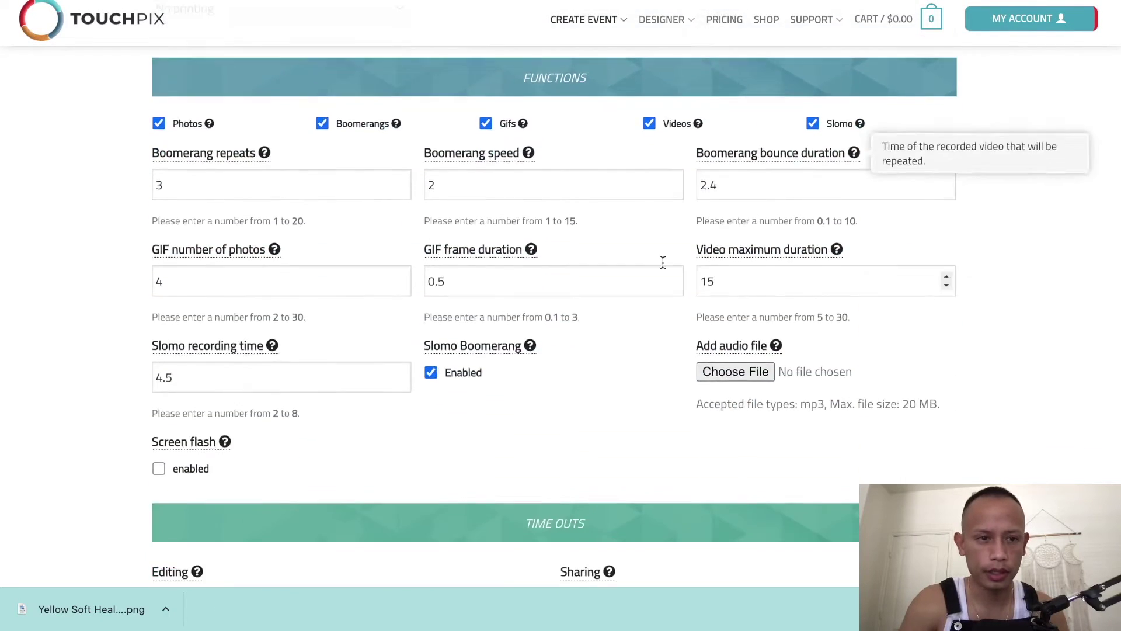
click(158, 124)
click(322, 123)
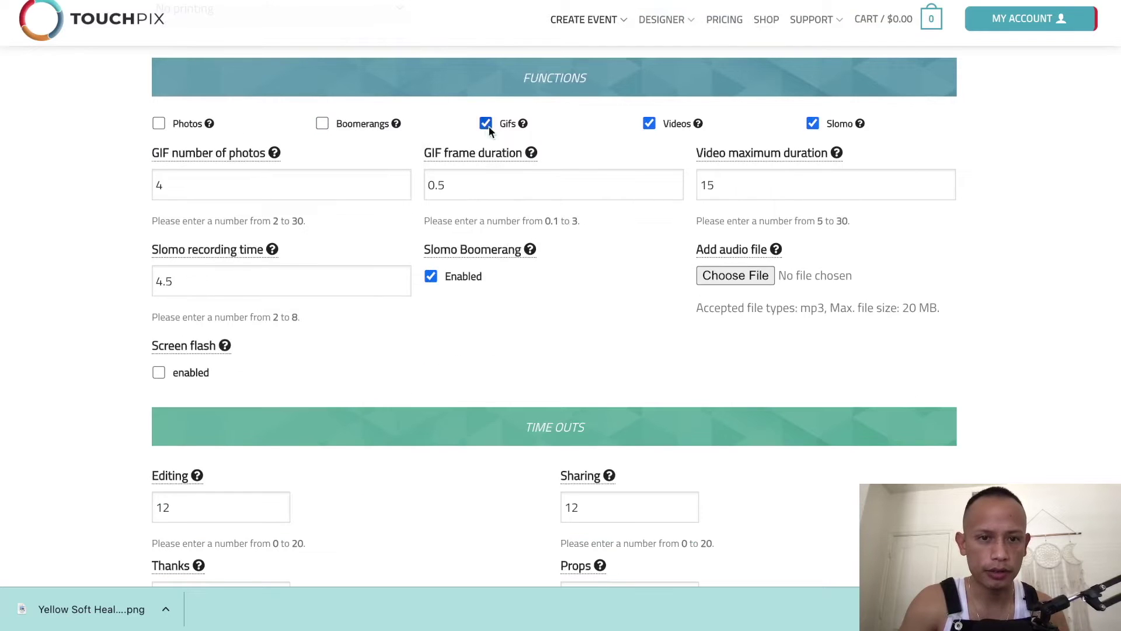
click(485, 124)
click(648, 123)
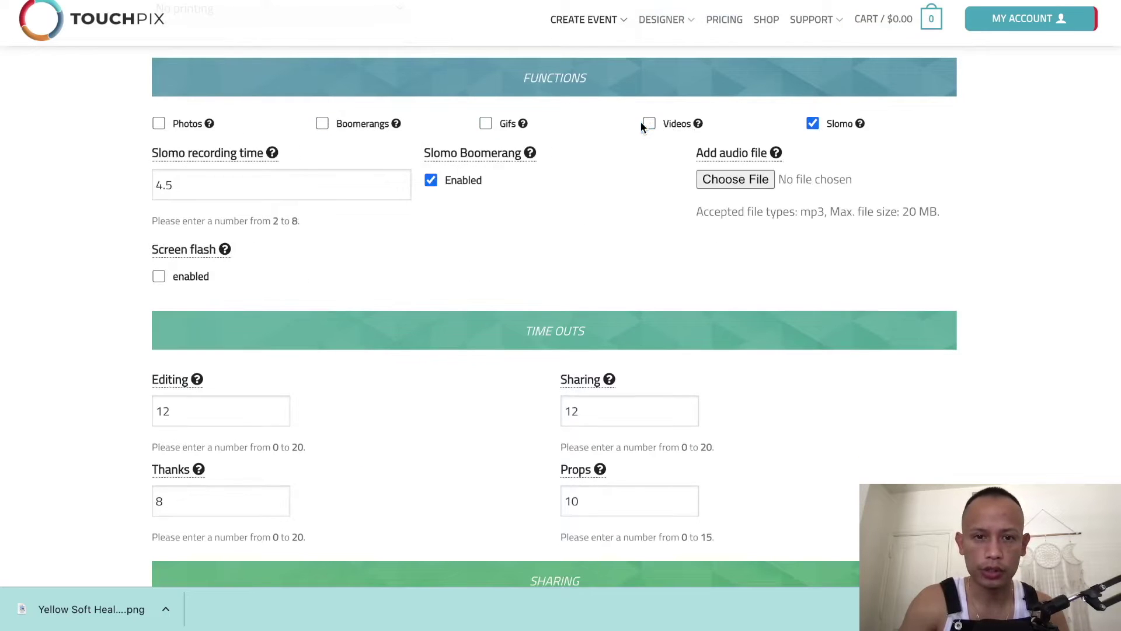
double_click(247, 192)
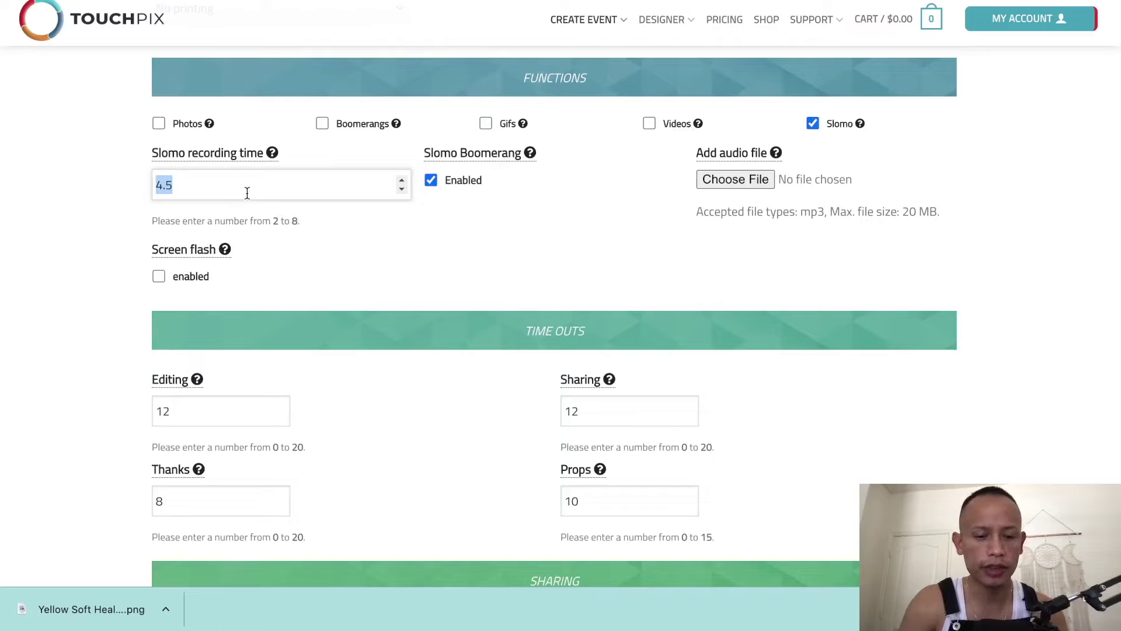
click(325, 271)
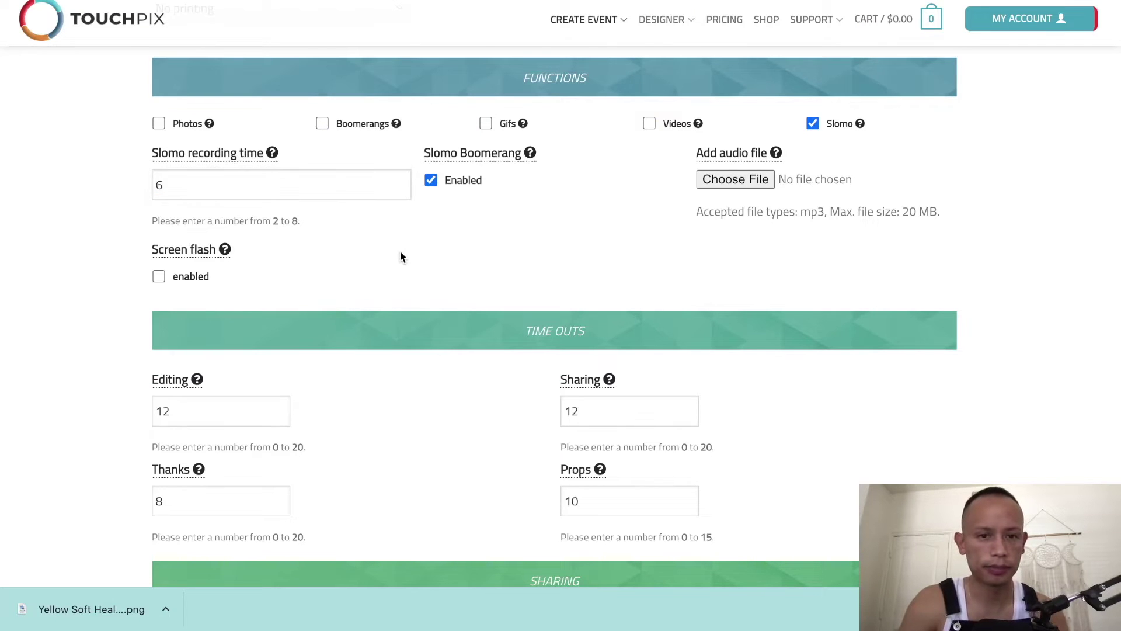
scroll(401, 253, down, 1)
Attach Tumieka.mp3 as the event's audio file
click(738, 159)
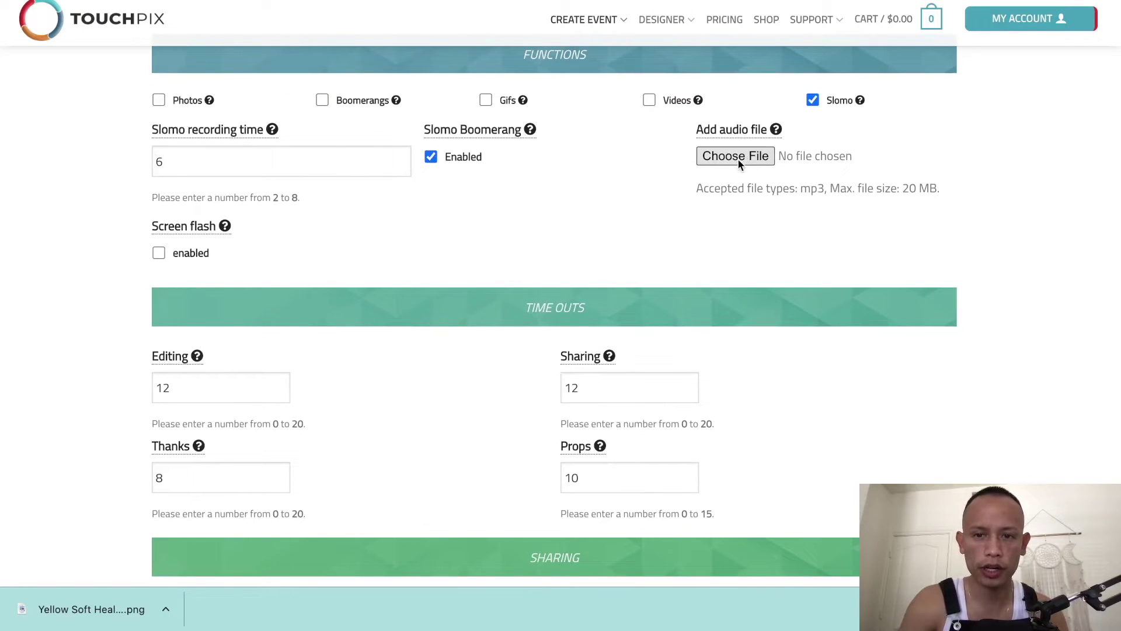
scroll(775, 248, down, 5)
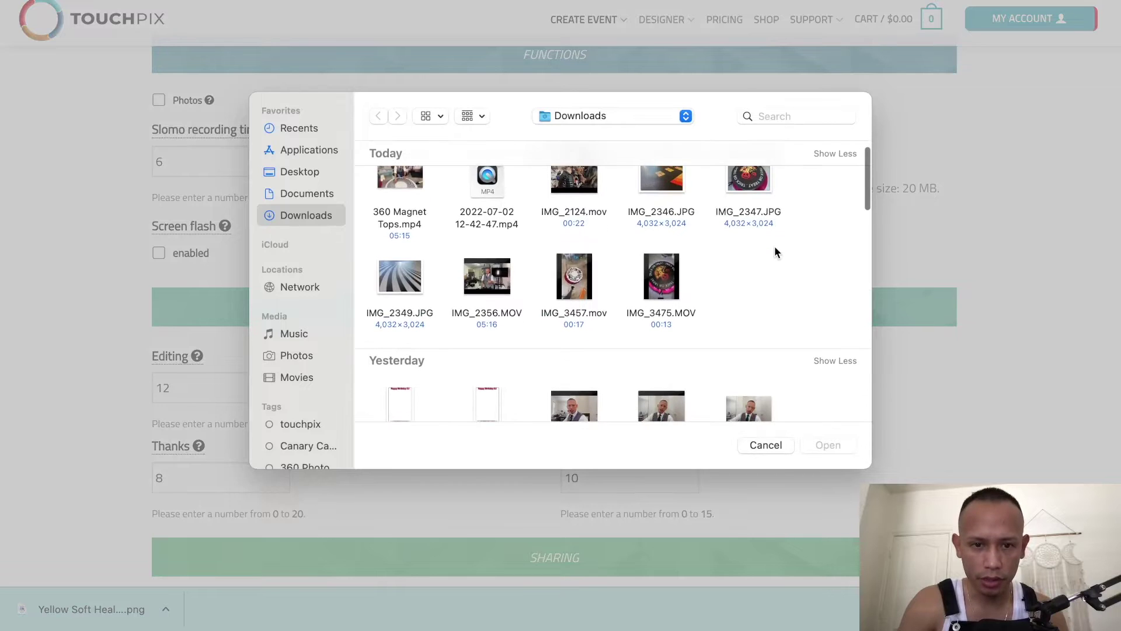
scroll(774, 252, down, 10)
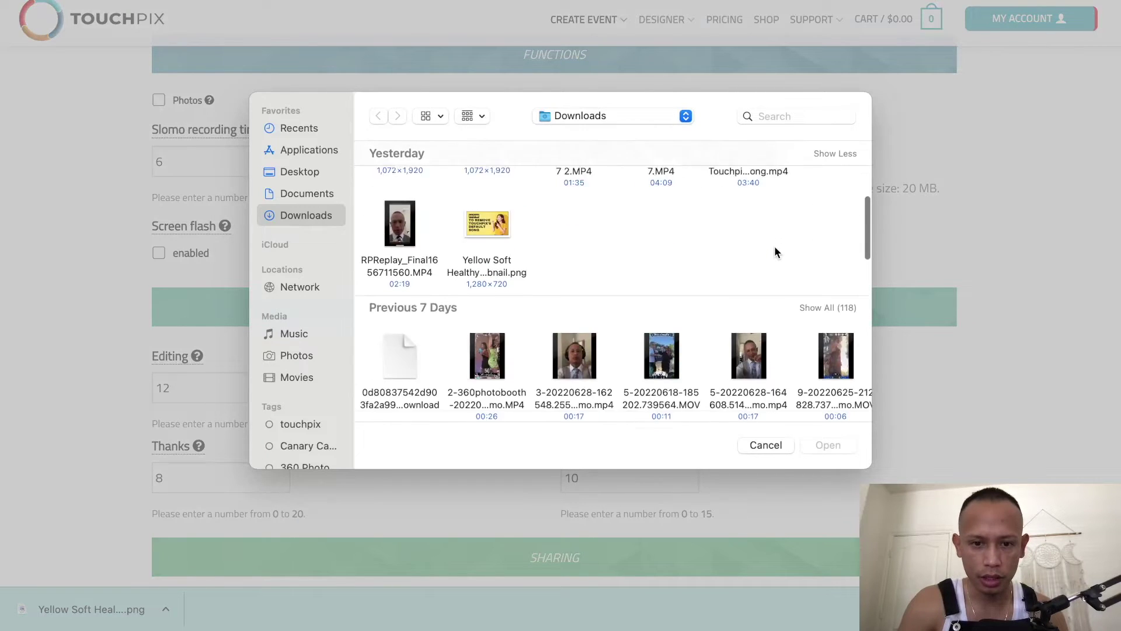
scroll(775, 246, up, 2)
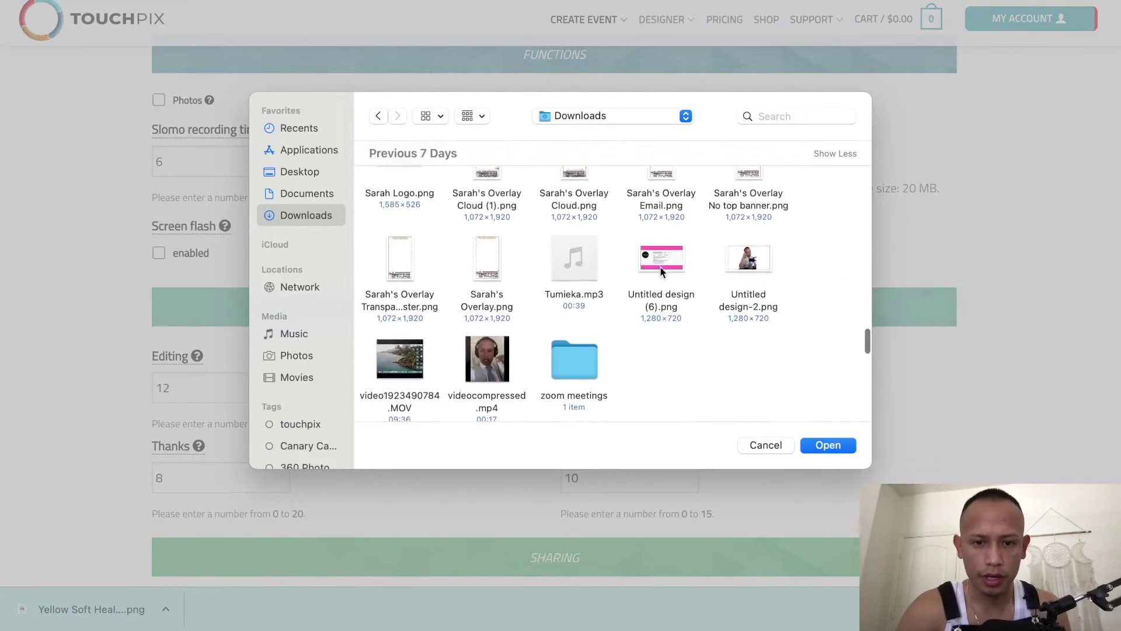
click(591, 274)
key(space)
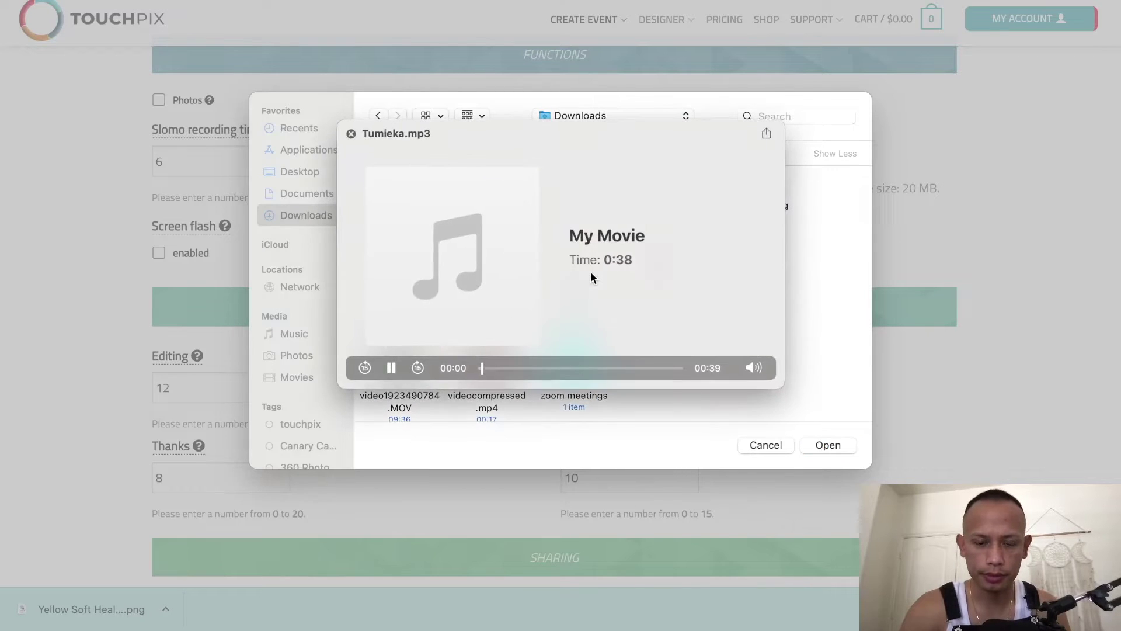
key(space)
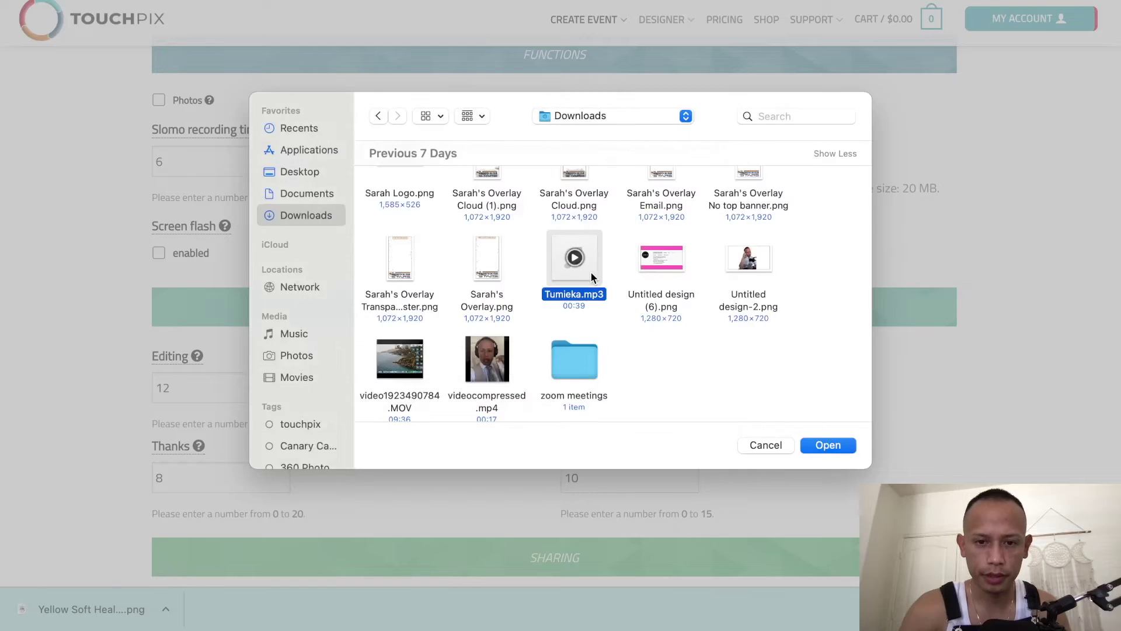
double_click(591, 277)
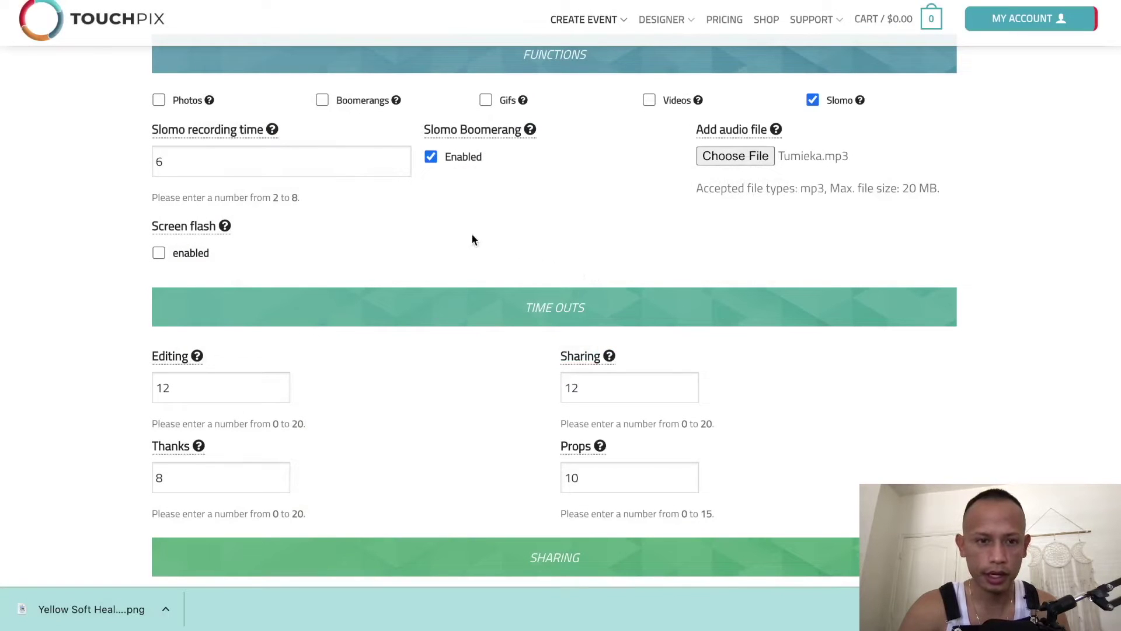
scroll(468, 237, down, 3)
Enter the time-outs: Editing 0, Sharing 3, Thanks 0 and Props 0
click(226, 215)
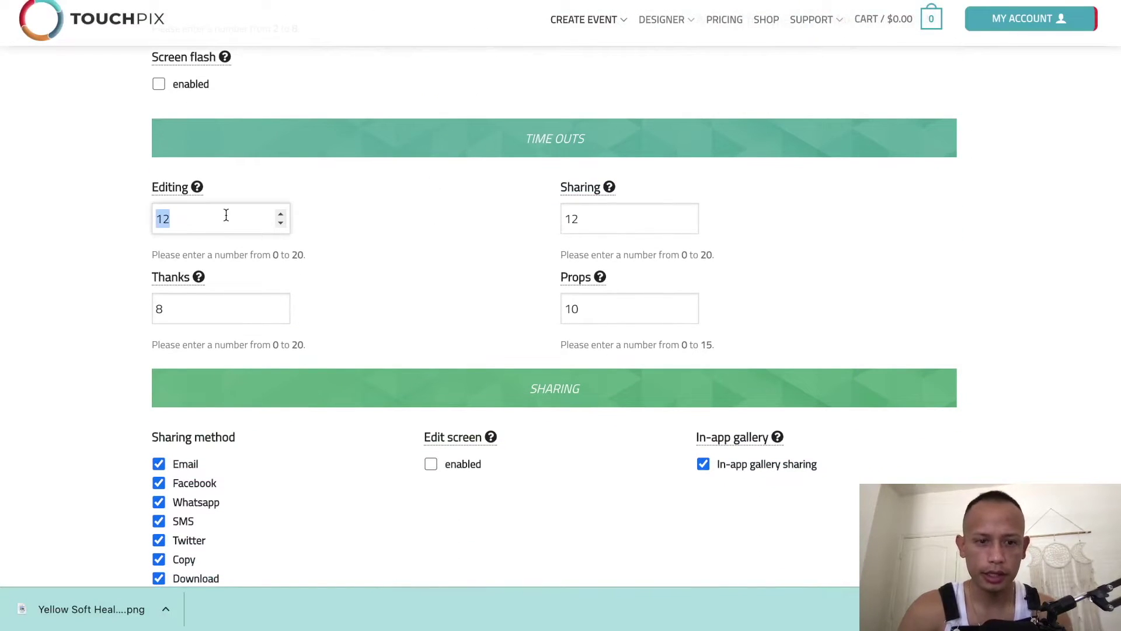
double_click(613, 222)
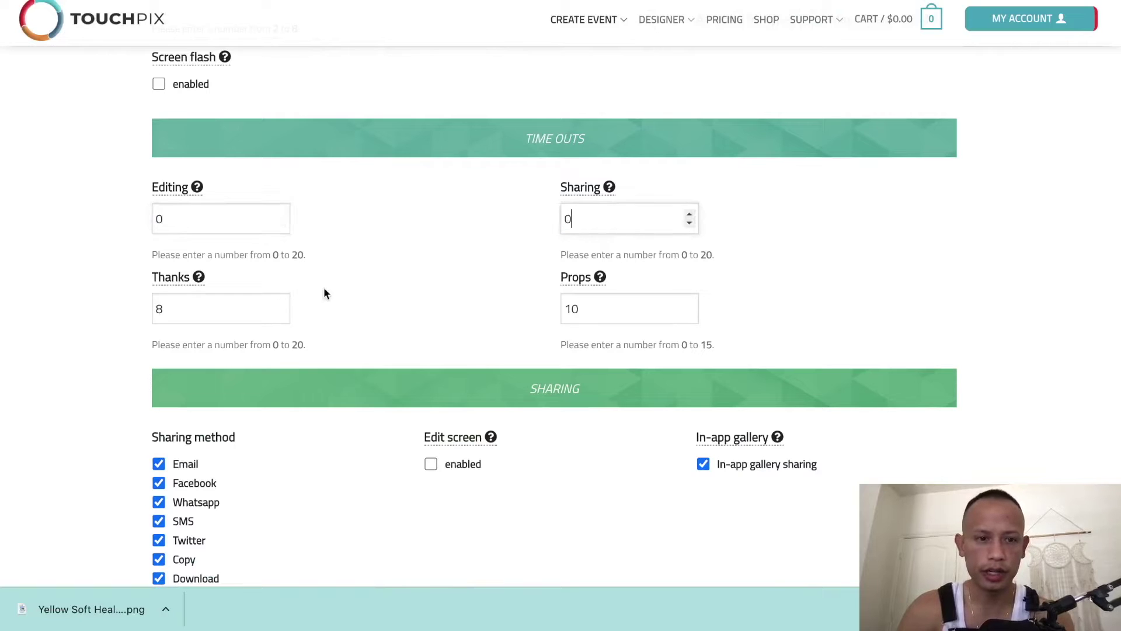
double_click(228, 309)
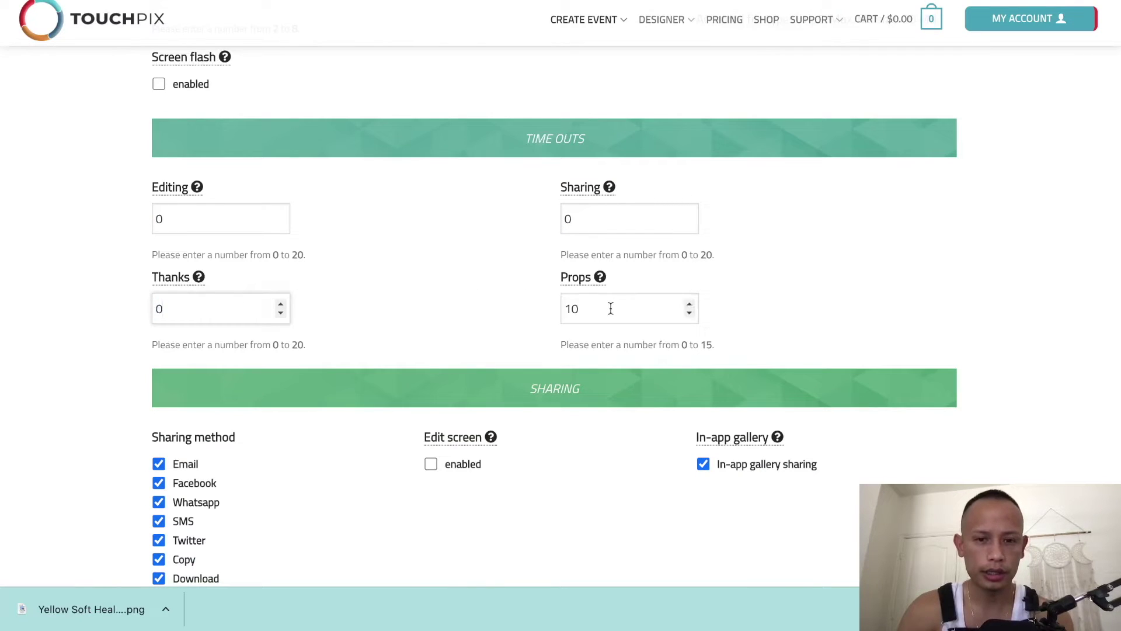
double_click(609, 313)
click(589, 214)
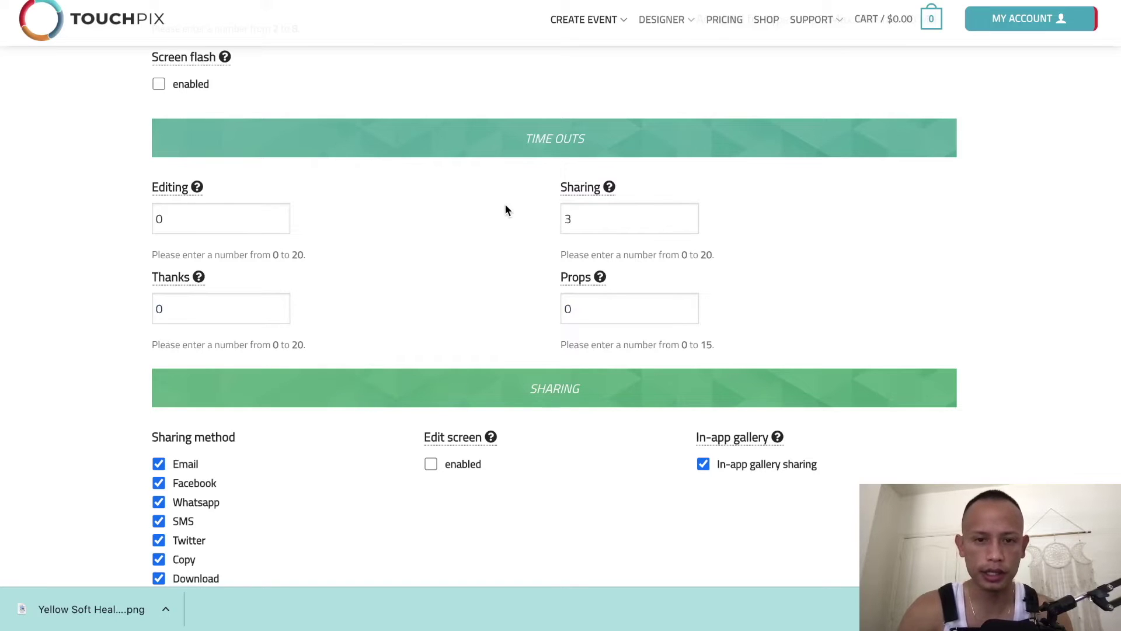
scroll(505, 205, down, 3)
scroll(505, 206, down, 5)
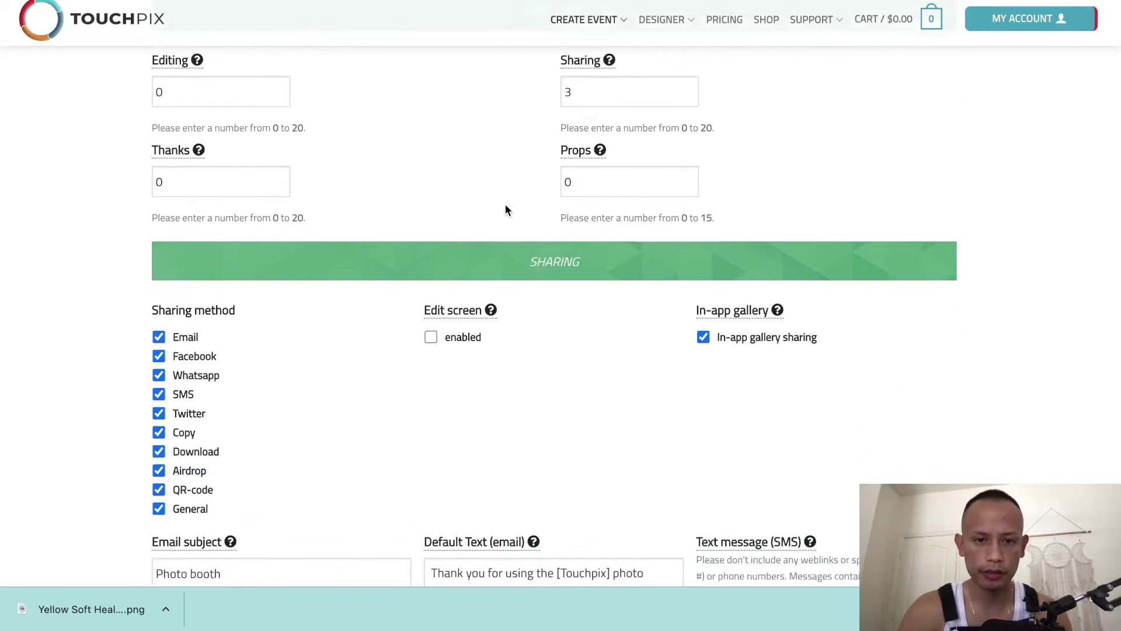
scroll(506, 205, down, 12)
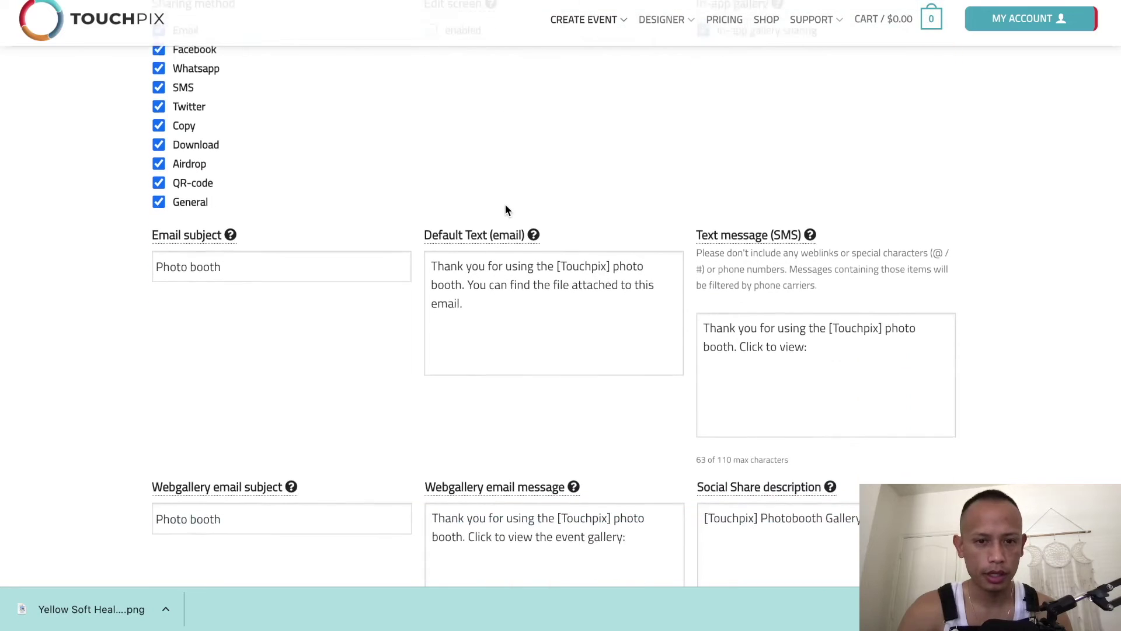
Rename the app to Canary Capital Rentals and start choosing an app logo file
scroll(505, 204, down, 5)
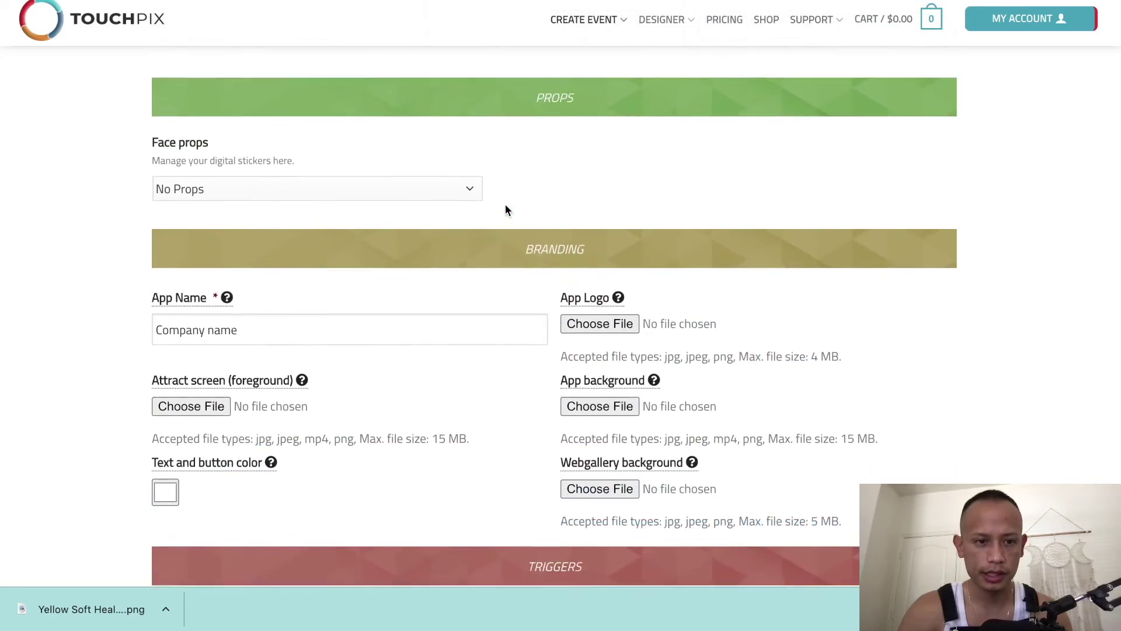
triple_click(469, 222)
text(Canary Capital Rentals)
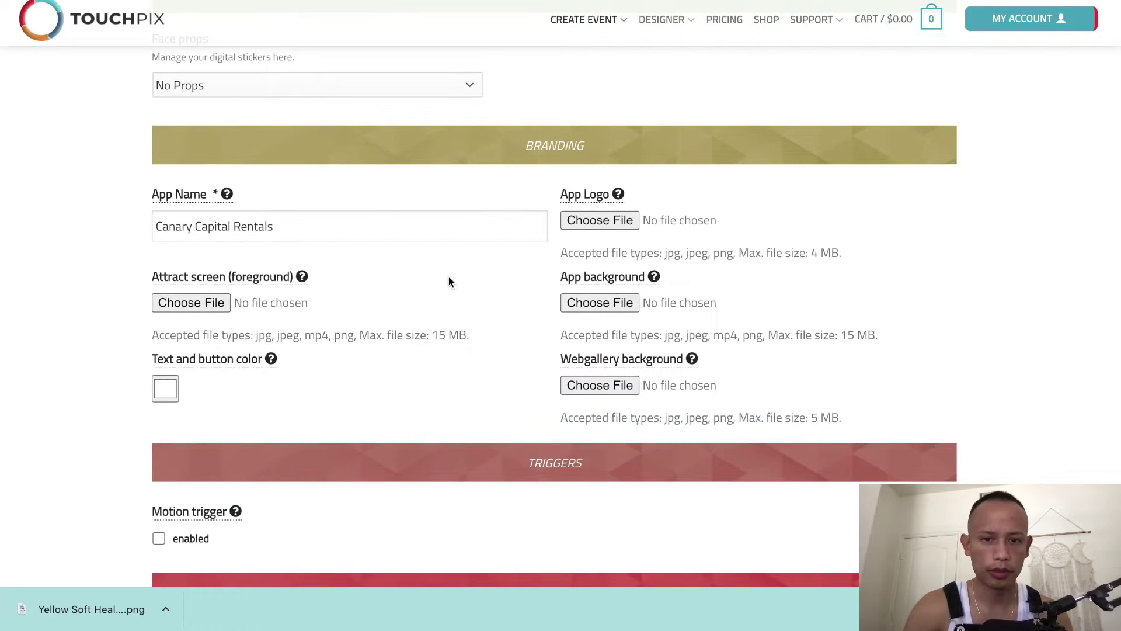
click(602, 222)
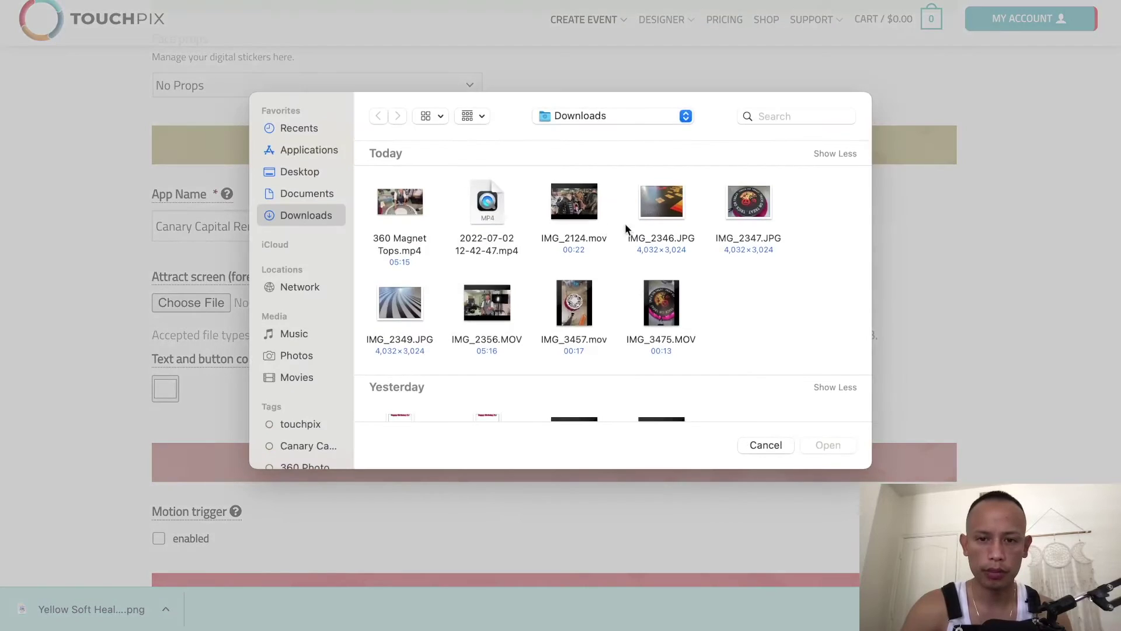
scroll(698, 244, down, 5)
scroll(699, 244, up, 3)
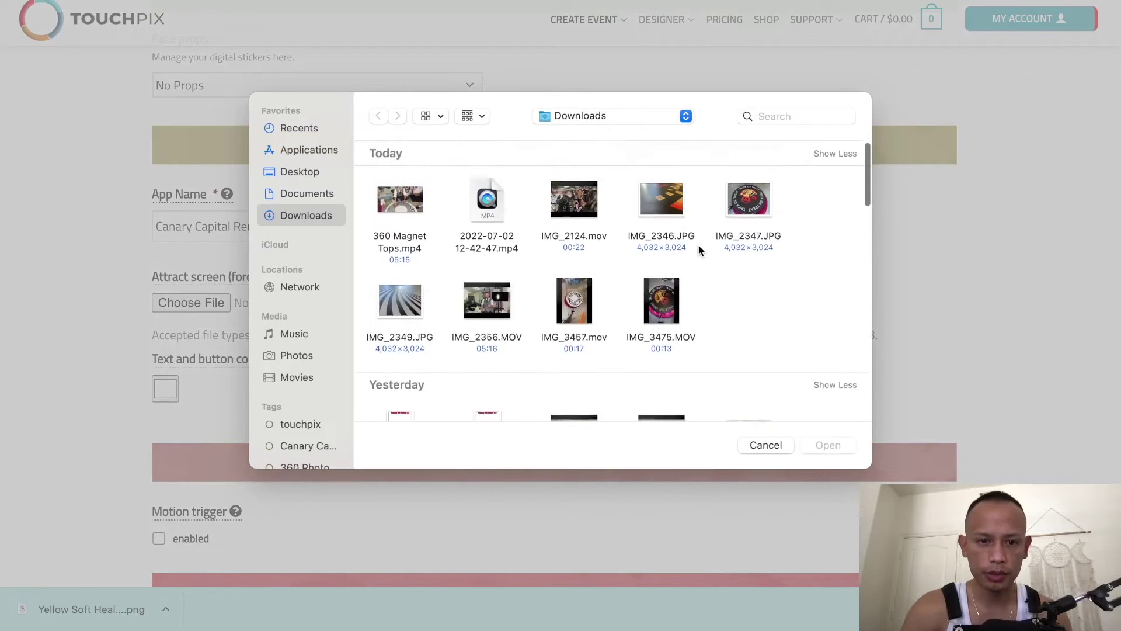
scroll(699, 244, down, 6)
scroll(699, 247, down, 10)
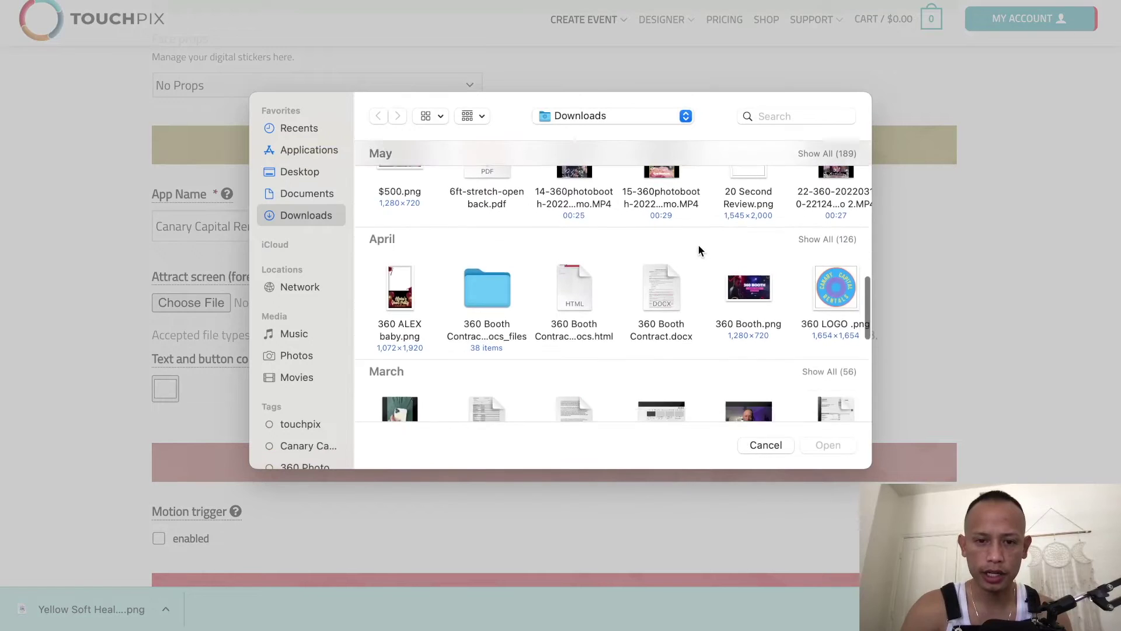
scroll(698, 247, up, 2)
click(298, 173)
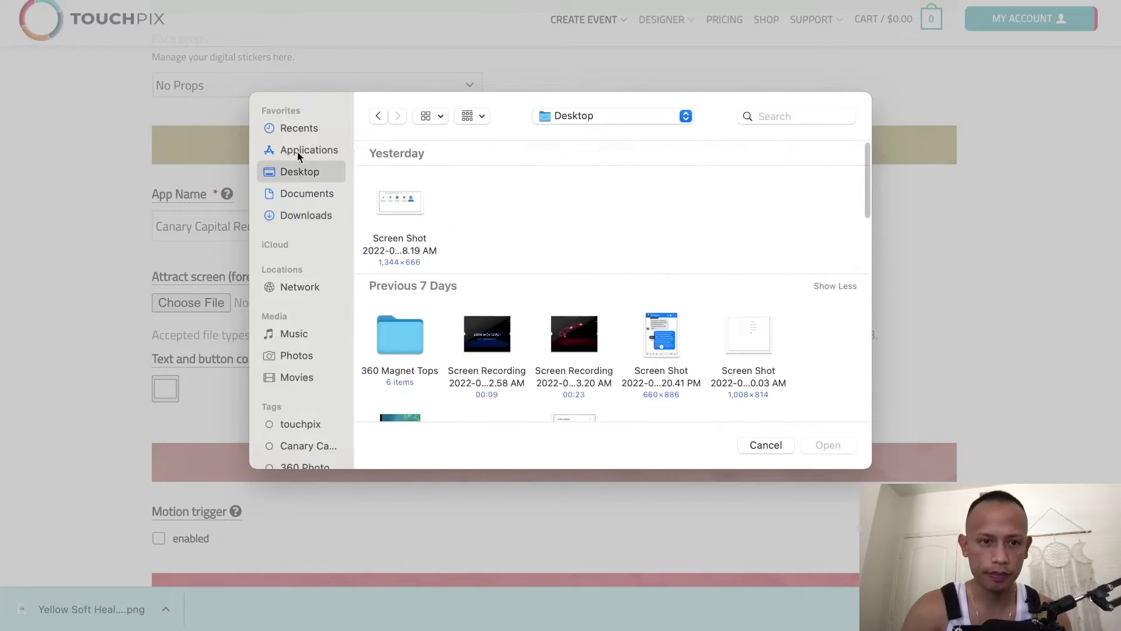
click(296, 129)
Set the app logo to Transparent.png from 360 > Logo Concepts > Modern Logo
scroll(545, 205, down, 2)
scroll(544, 207, down, 3)
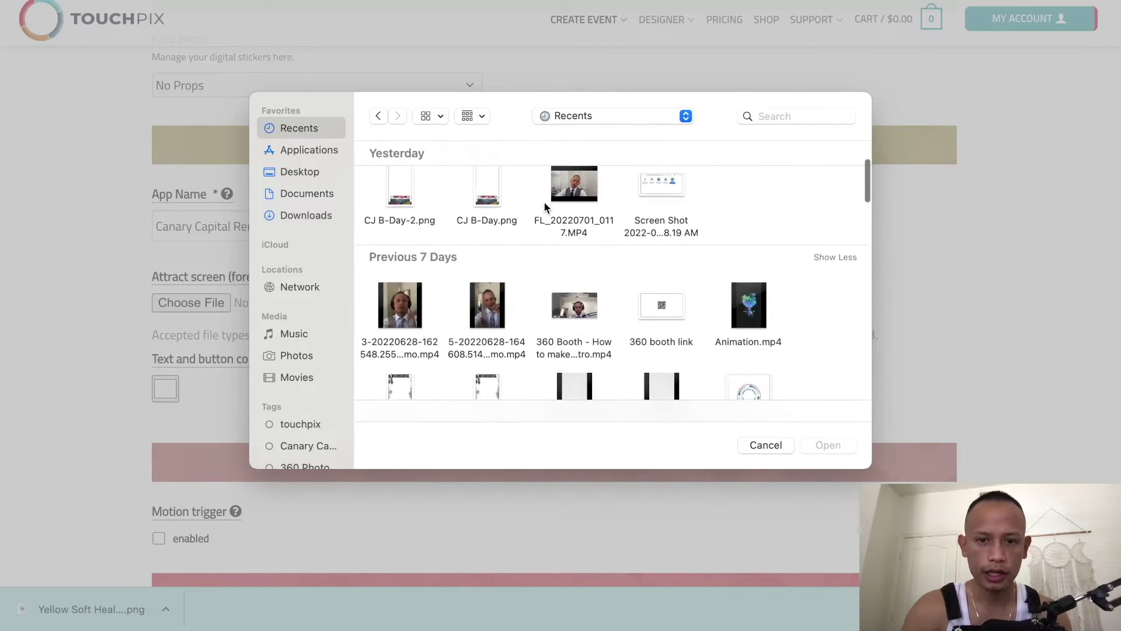
key(super+shift+d)
click(779, 116)
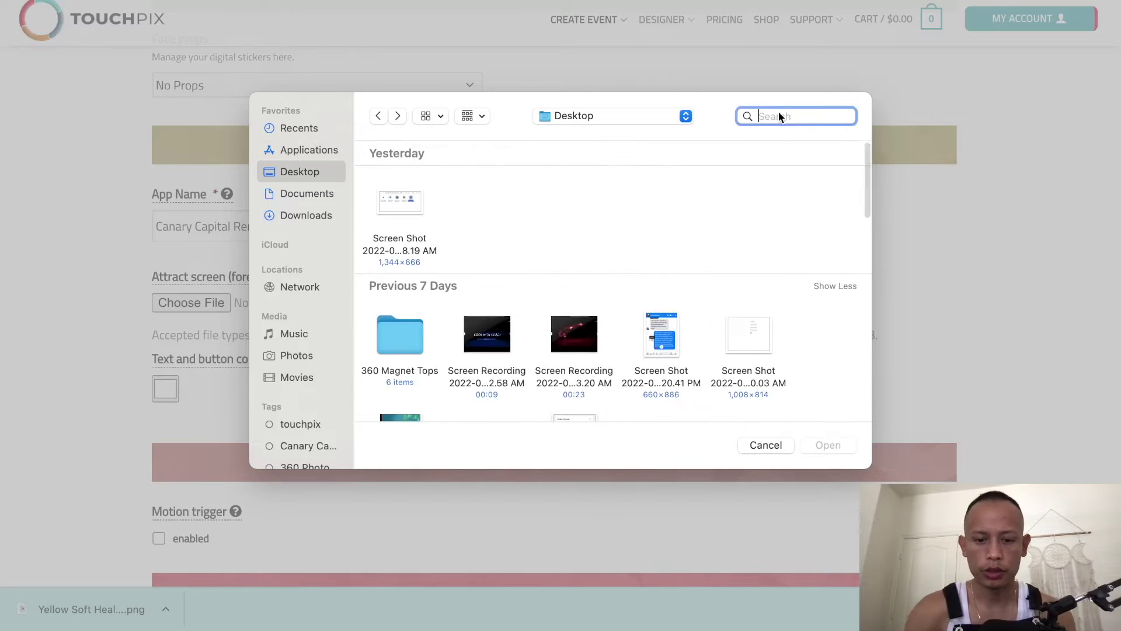
text(360)
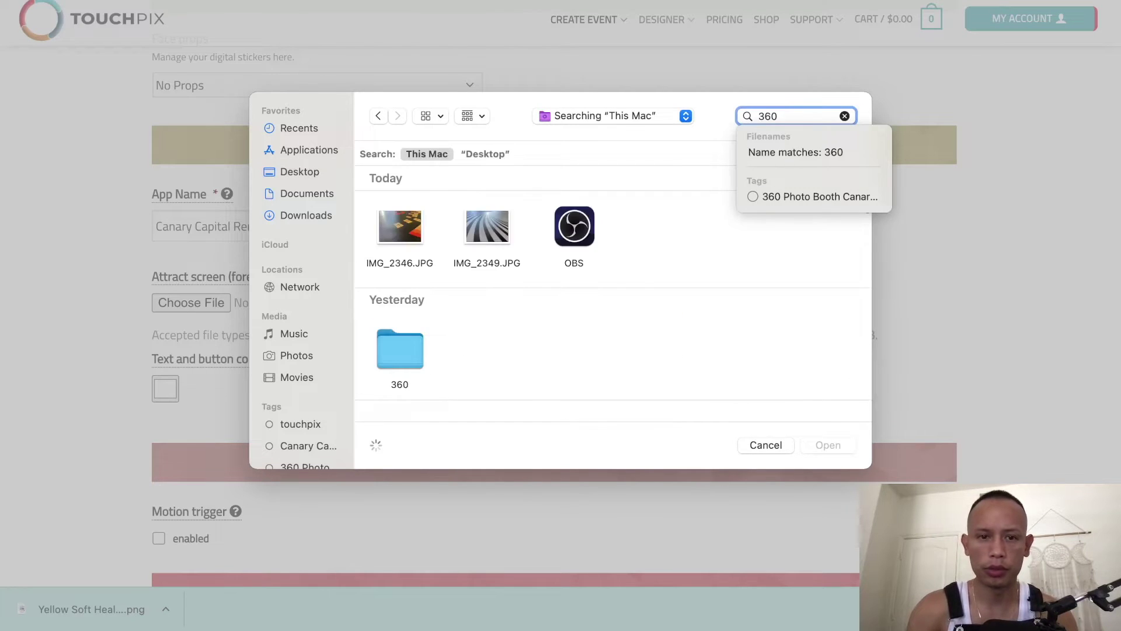
scroll(492, 339, down, 2)
double_click(391, 225)
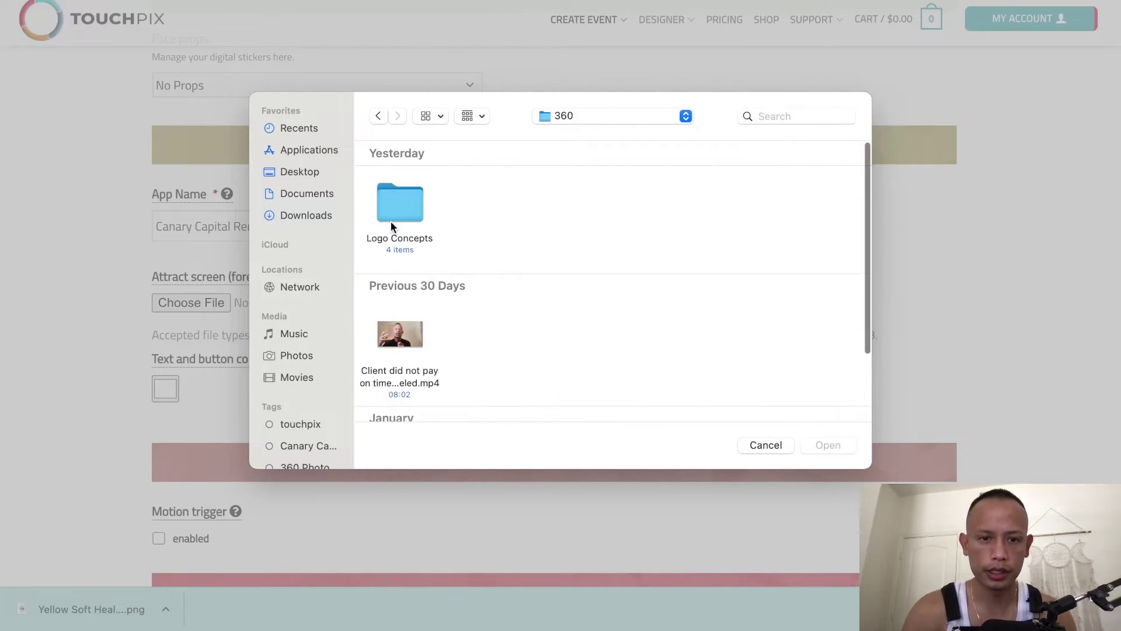
double_click(415, 215)
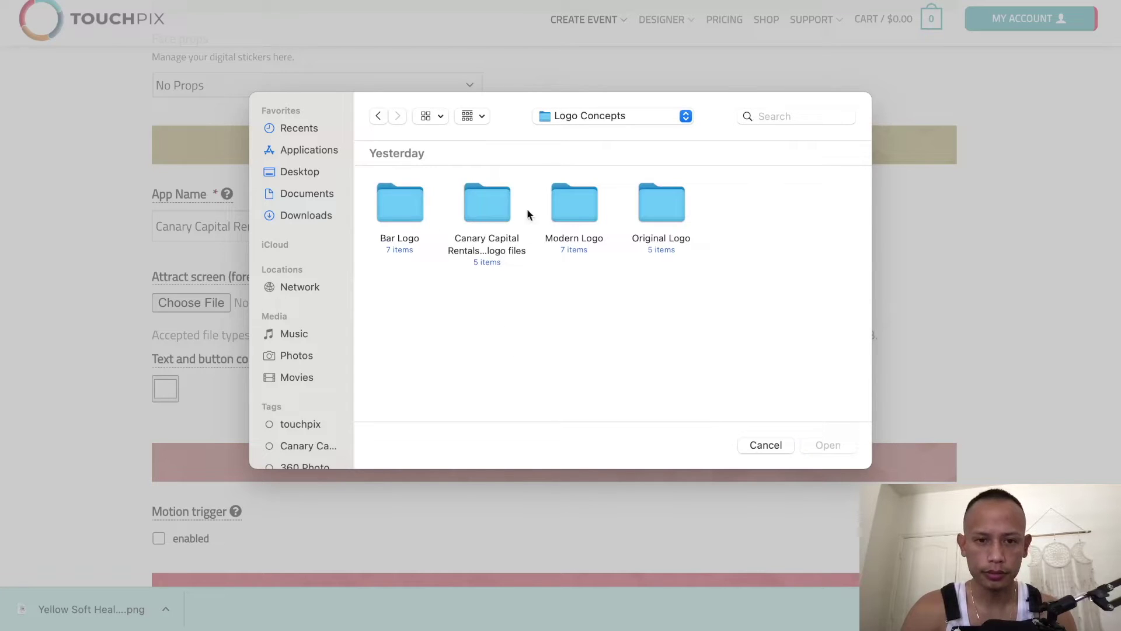
double_click(575, 212)
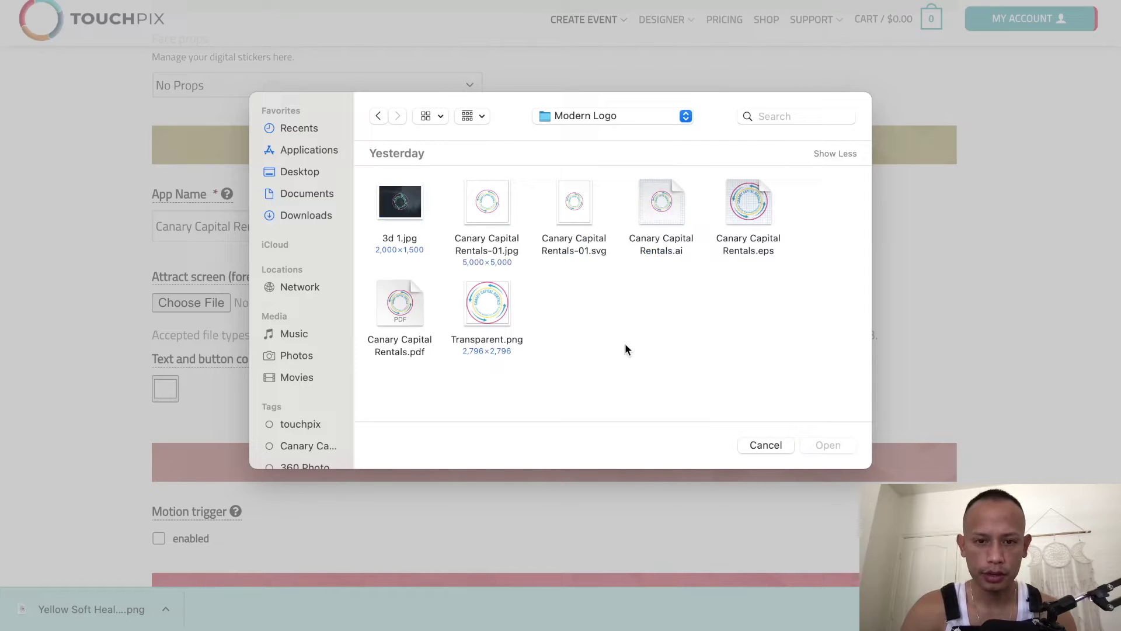
double_click(486, 306)
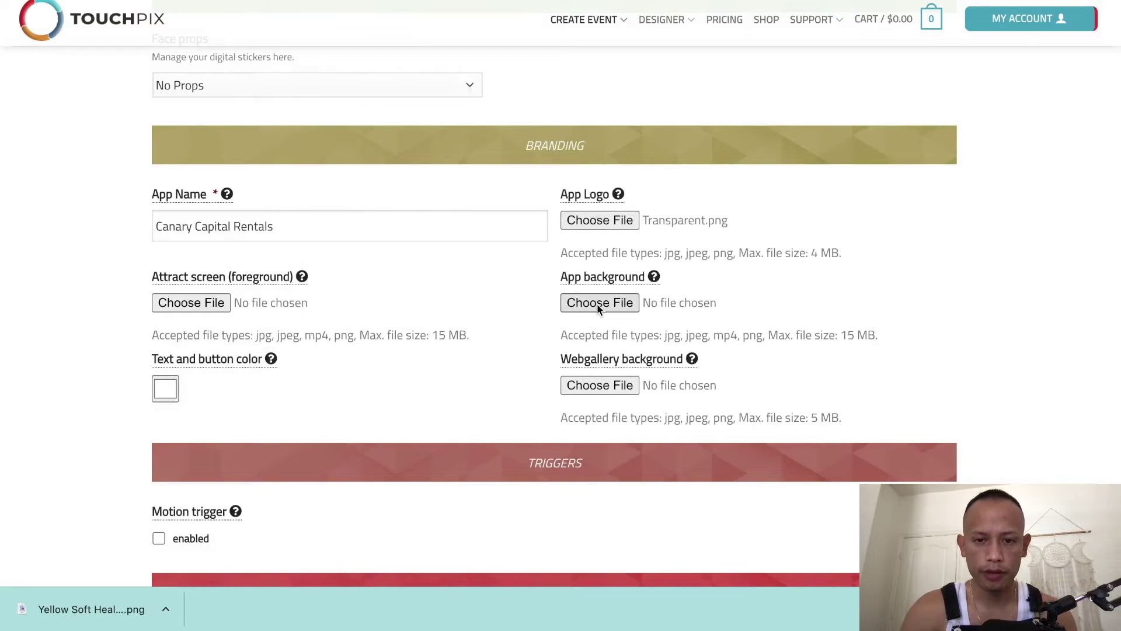
click(597, 303)
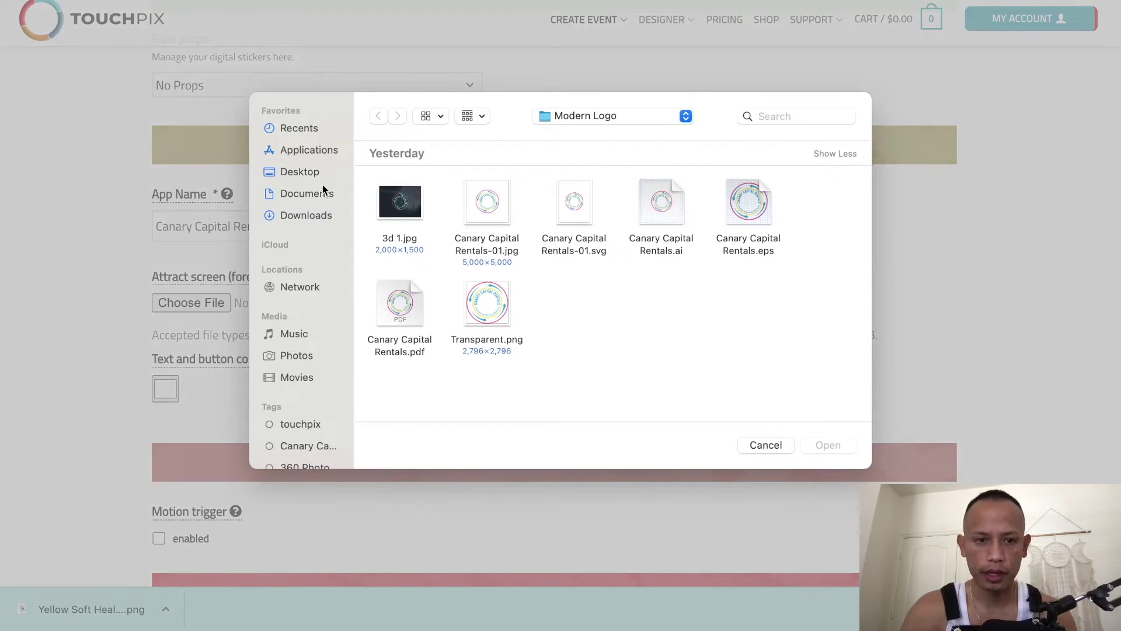
Search for 'logo' and pick 360 Logo.png as the app background
click(303, 216)
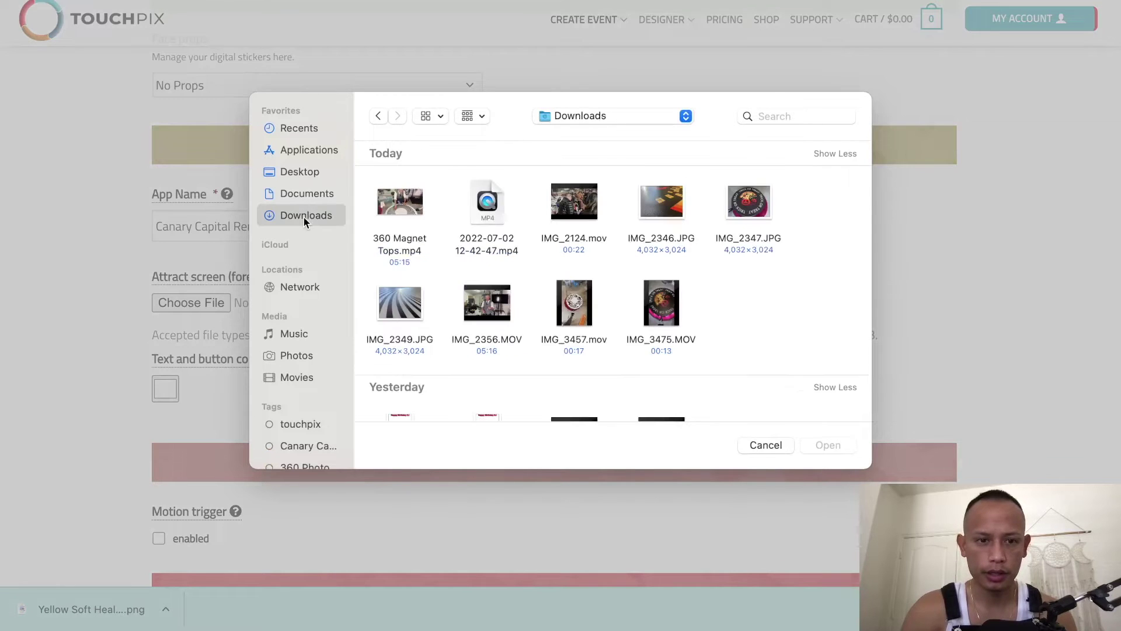
click(776, 114)
text(logo)
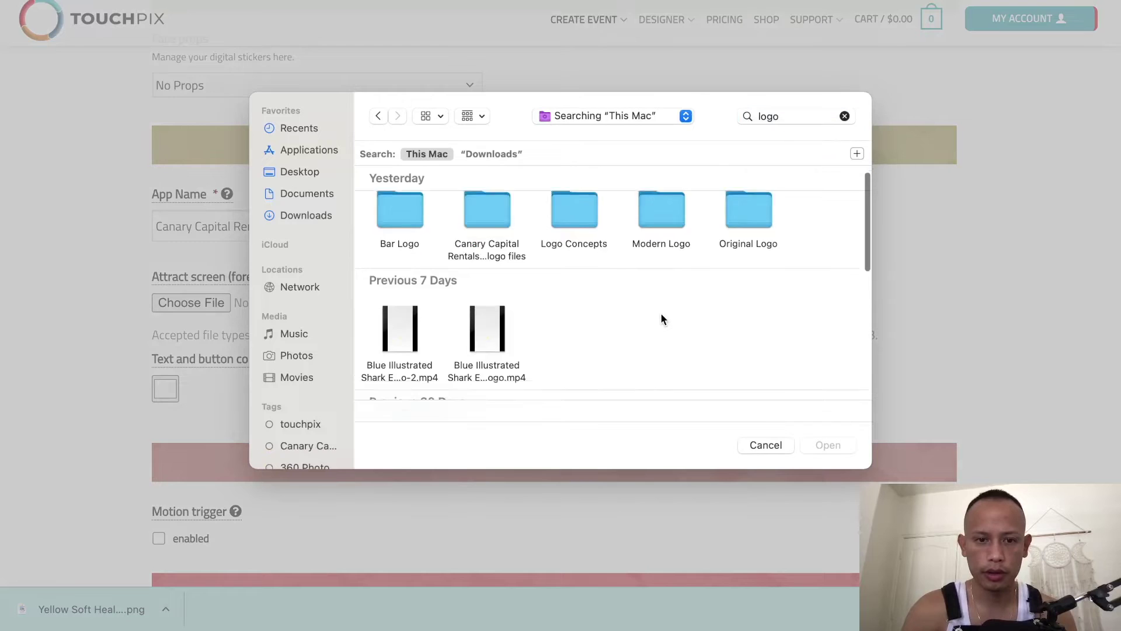
scroll(661, 313, down, 10)
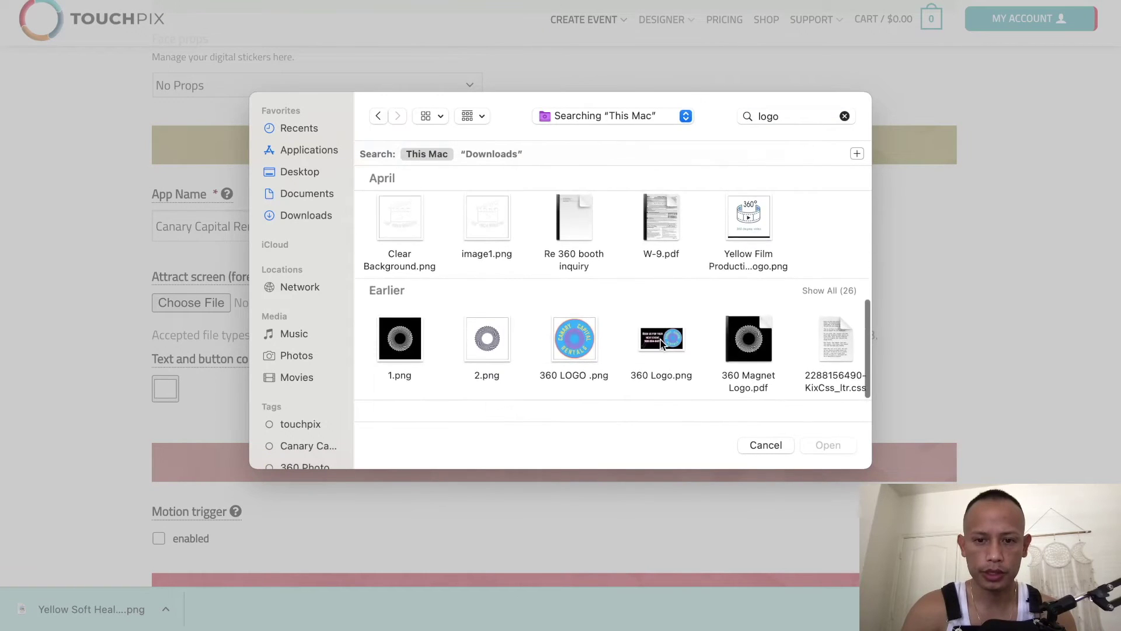
double_click(662, 342)
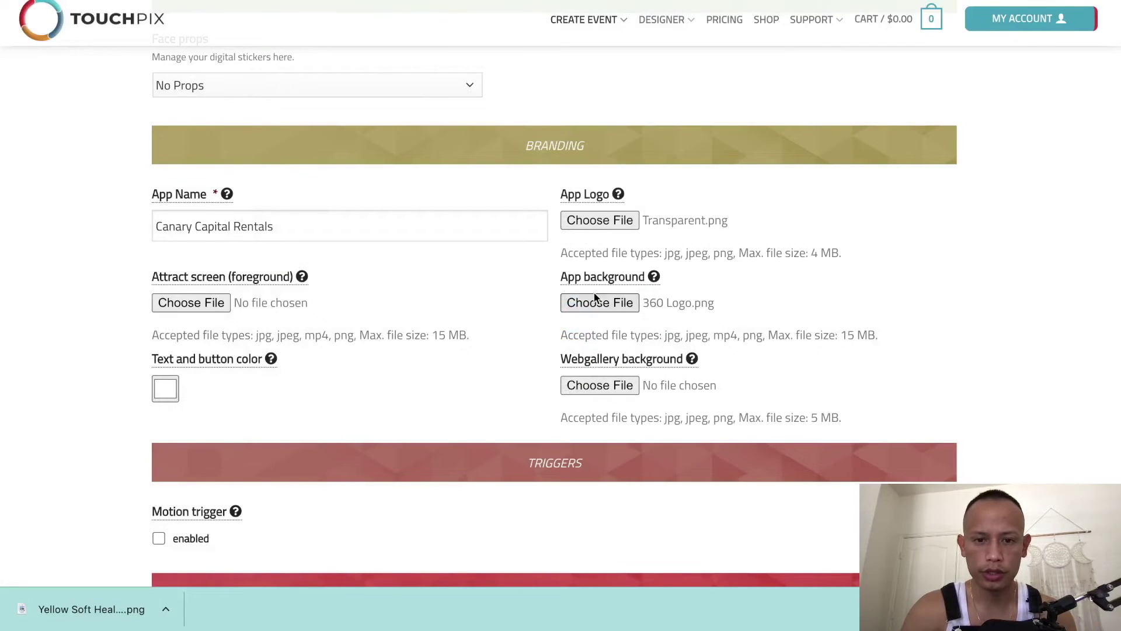
Enable the External screen section and look over the remaining event settings
scroll(431, 341, down, 4)
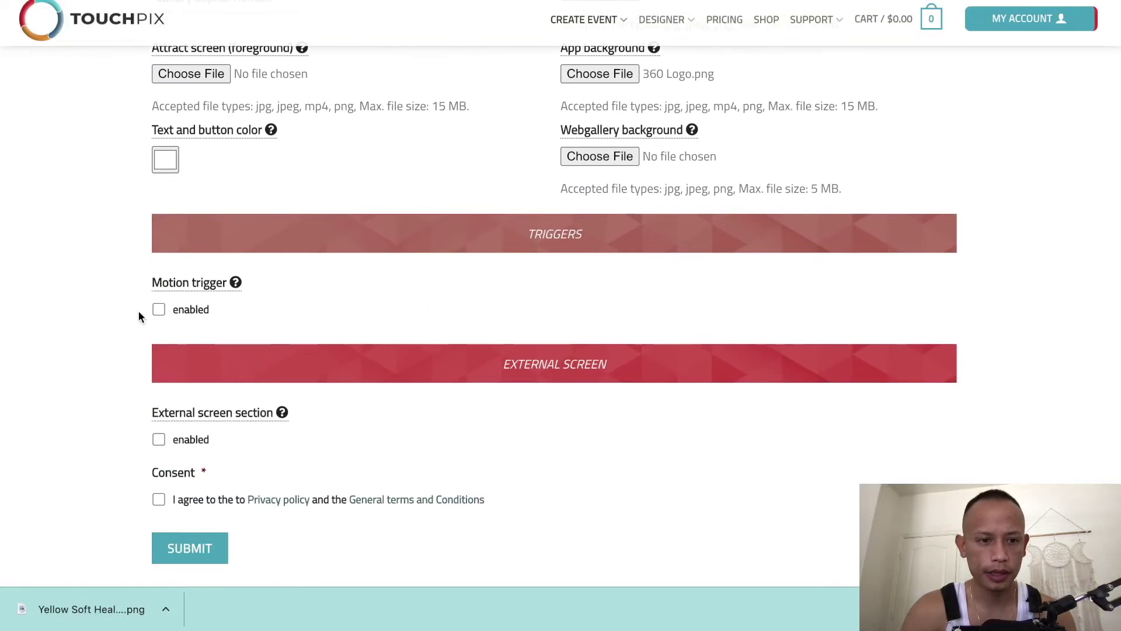
scroll(293, 293, down, 3)
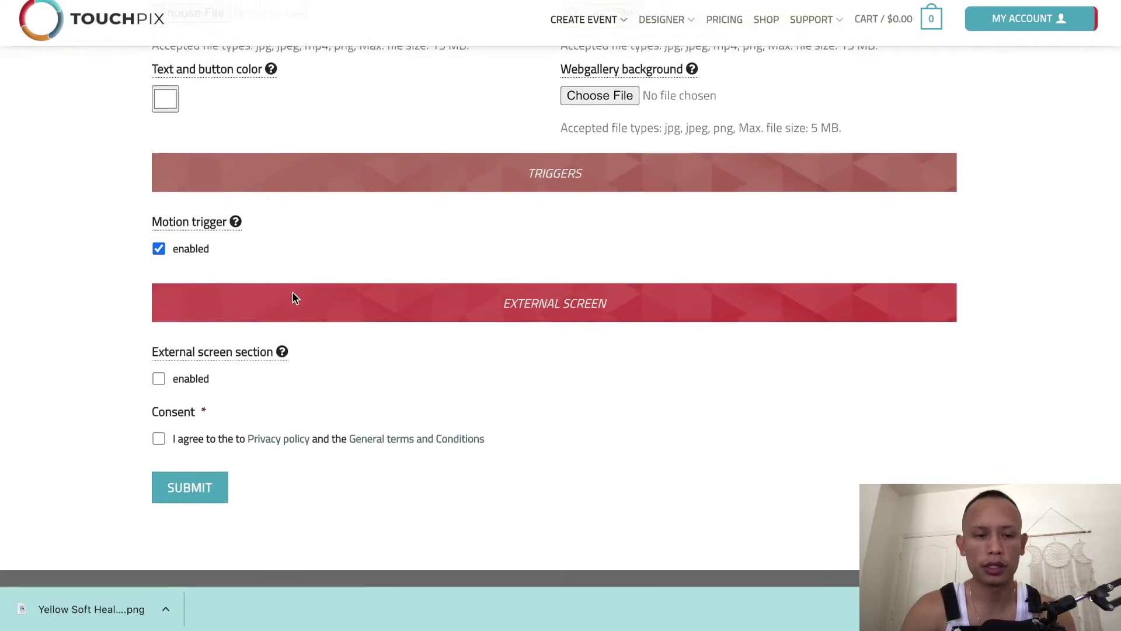
click(159, 291)
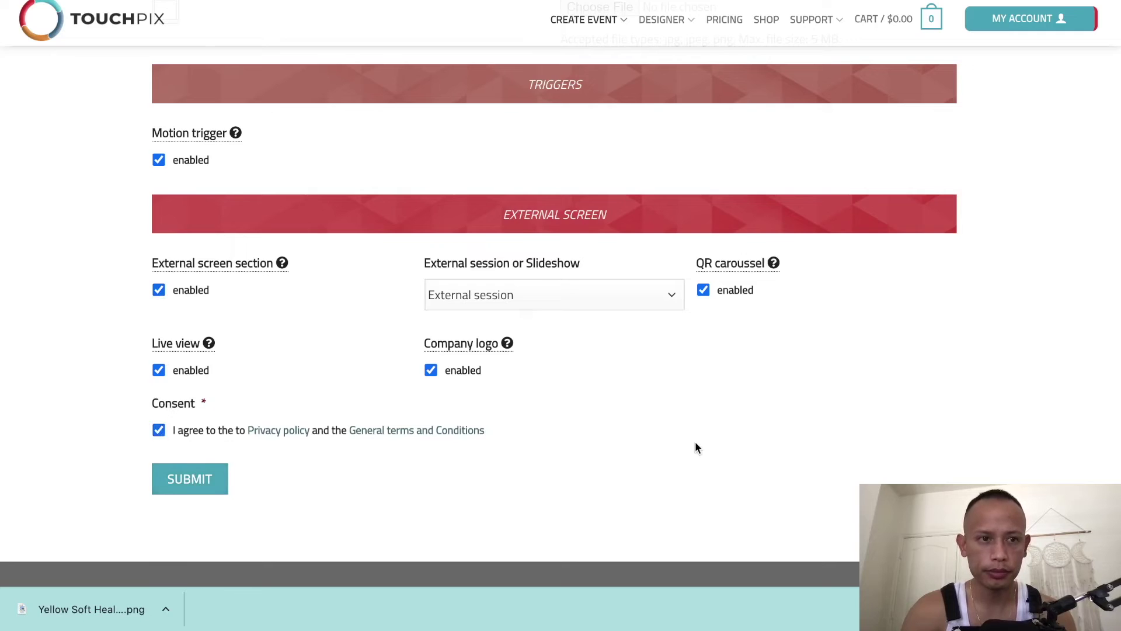
scroll(695, 447, up, 3)
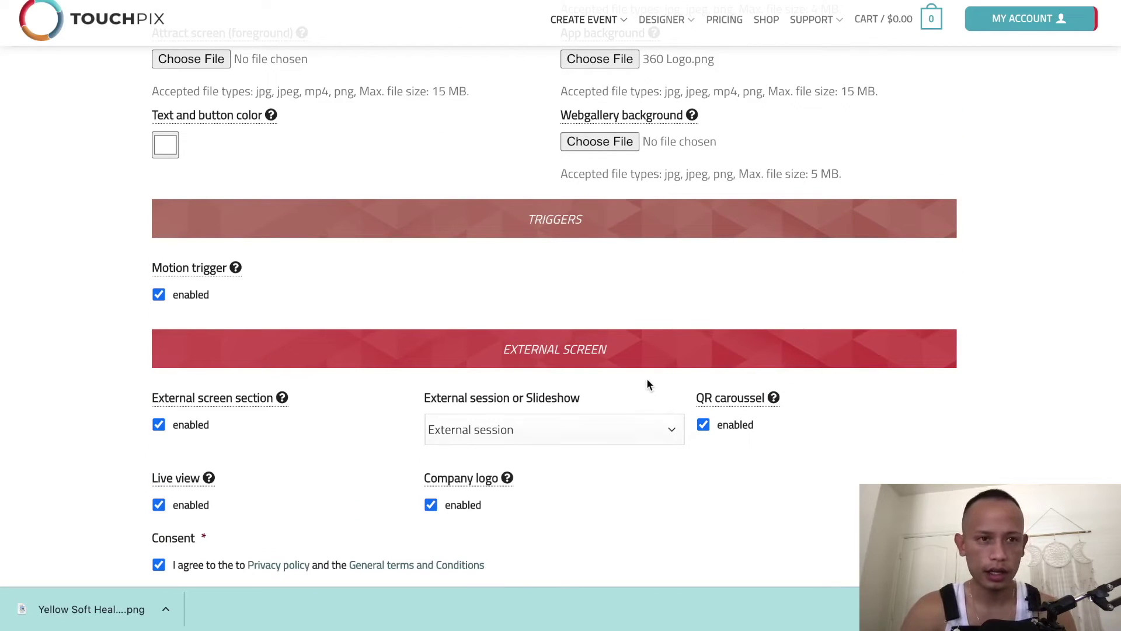
scroll(605, 376, down, 3)
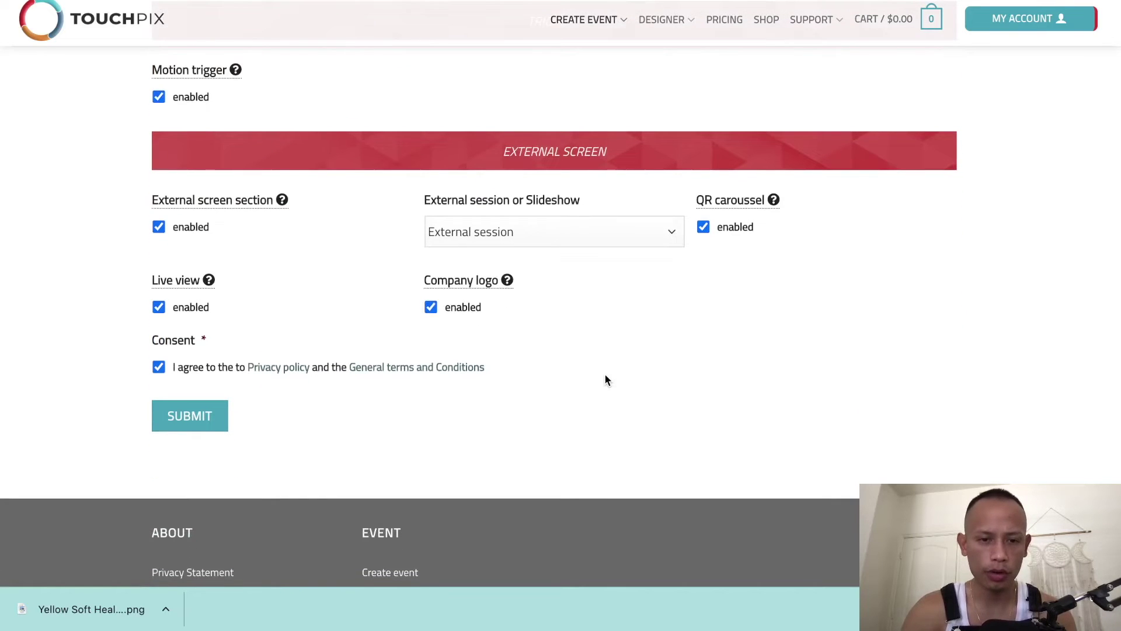
scroll(605, 380, up, 10)
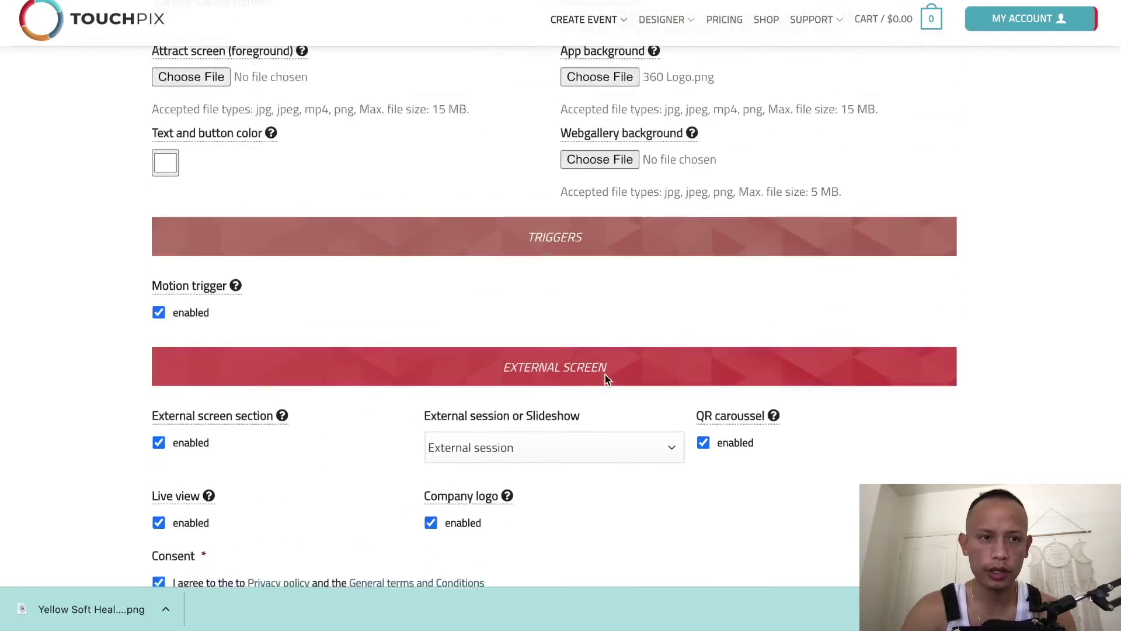
scroll(605, 380, down, 9)
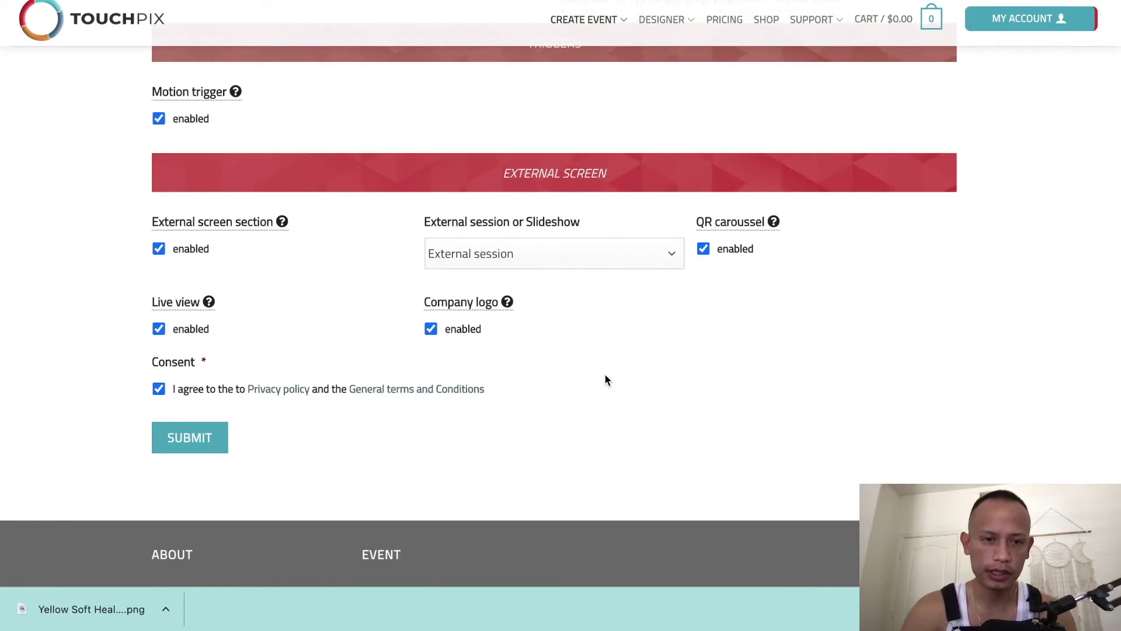
scroll(605, 381, up, 15)
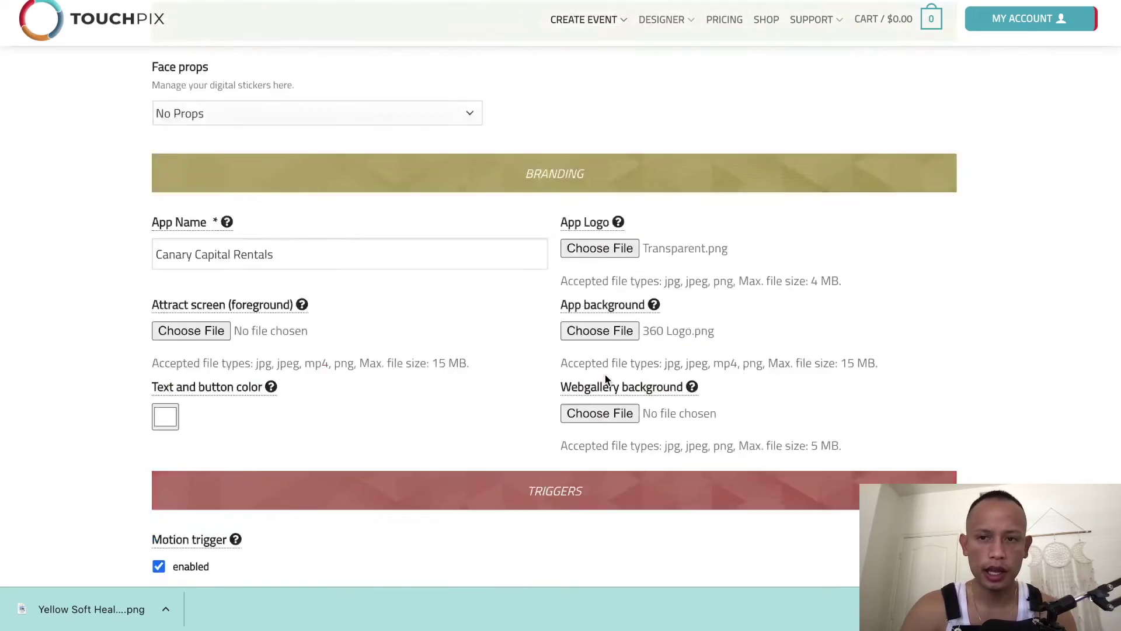
scroll(605, 378, up, 2)
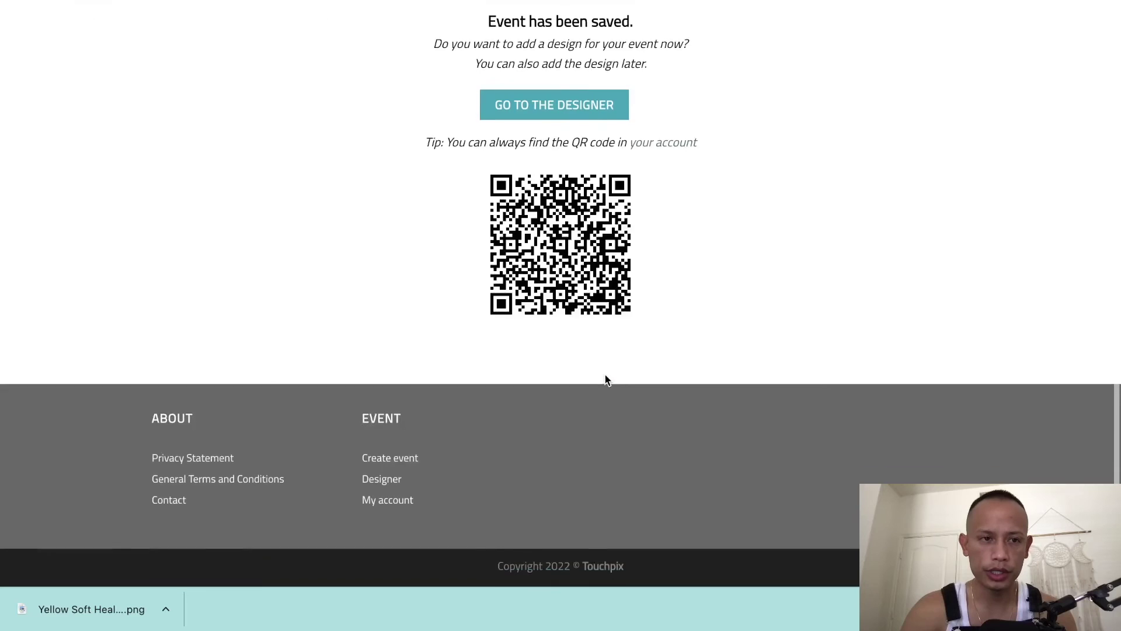
Open the Cj B-Day designer and apply the Slomo overlay 5 template
scroll(605, 380, up, 2)
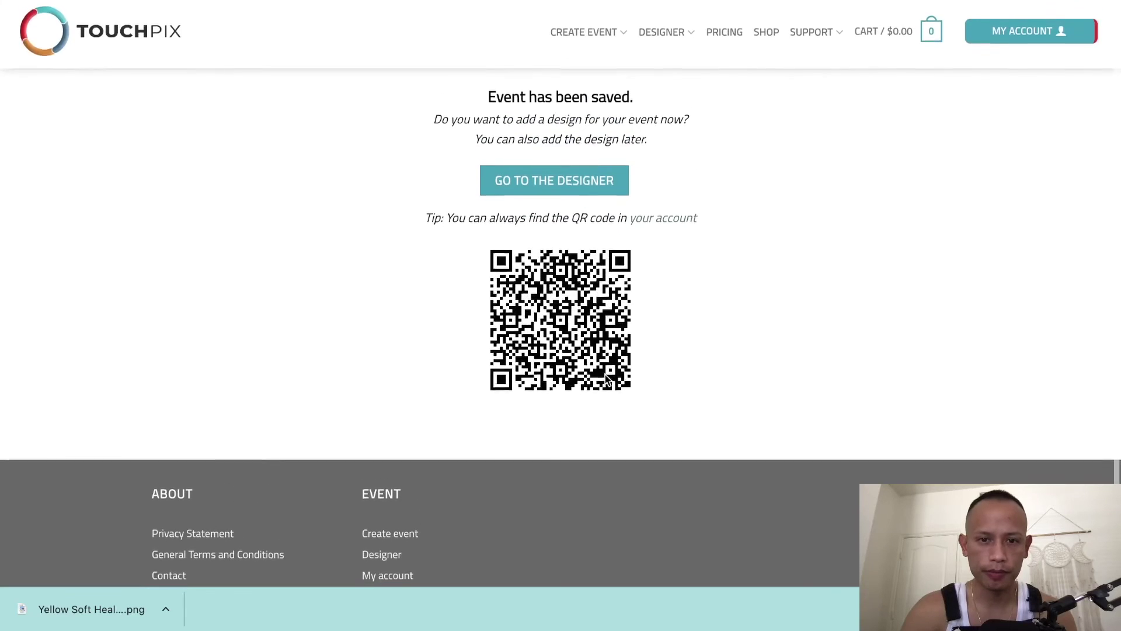
click(553, 191)
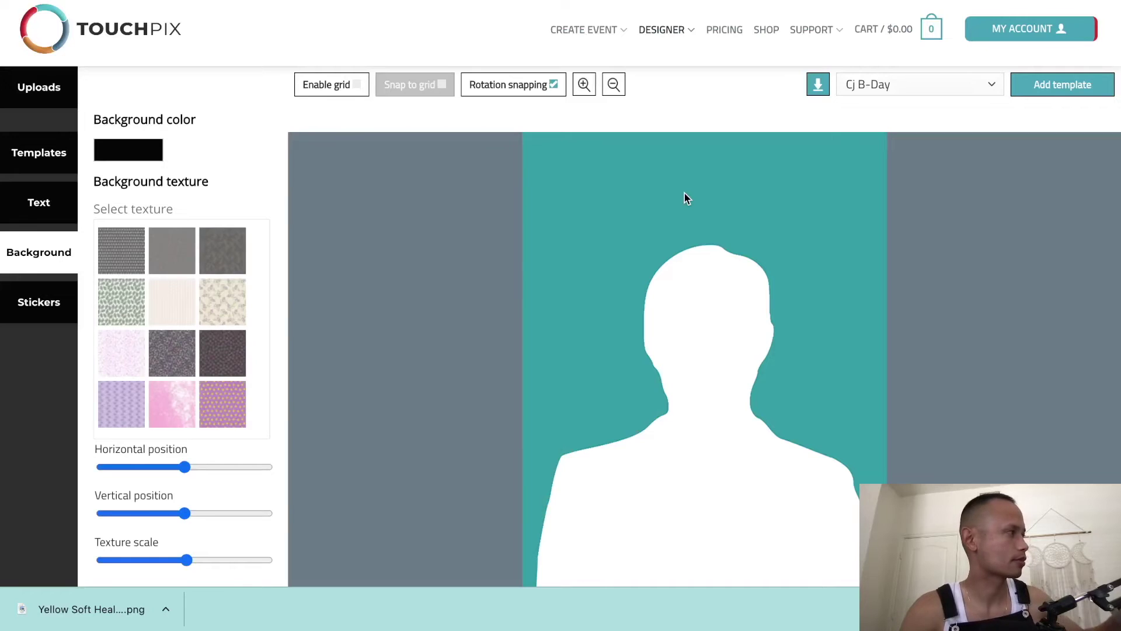
click(47, 163)
scroll(175, 283, down, 7)
click(191, 531)
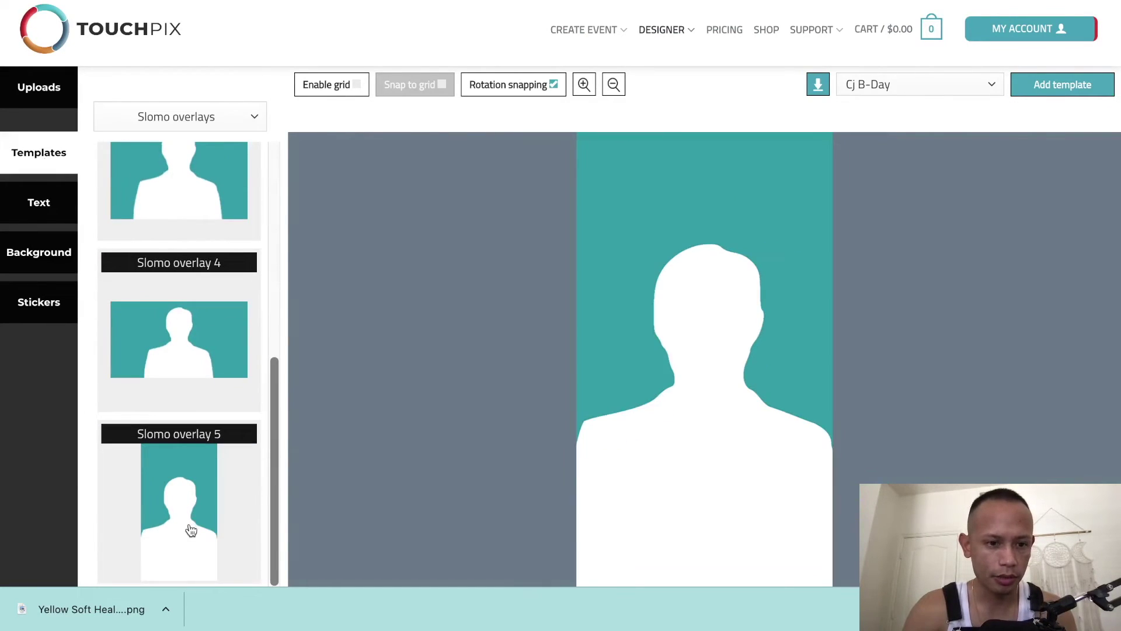
click(41, 104)
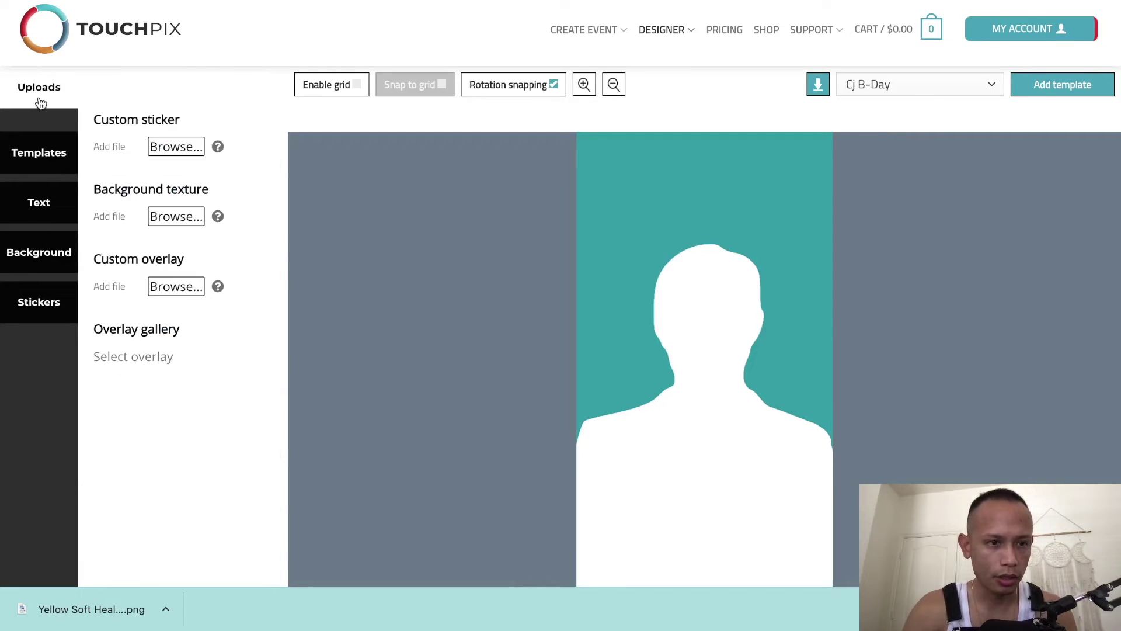
Upload CJ B-Day.png as a custom overlay and place it on the canvas
click(176, 286)
scroll(506, 272, down, 5)
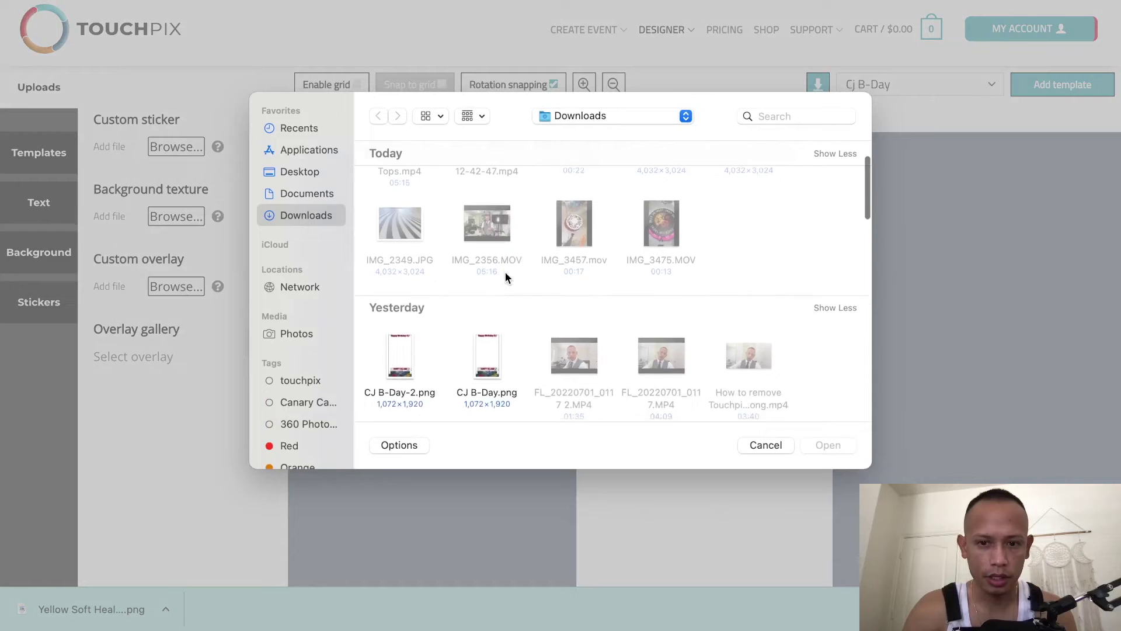
click(401, 257)
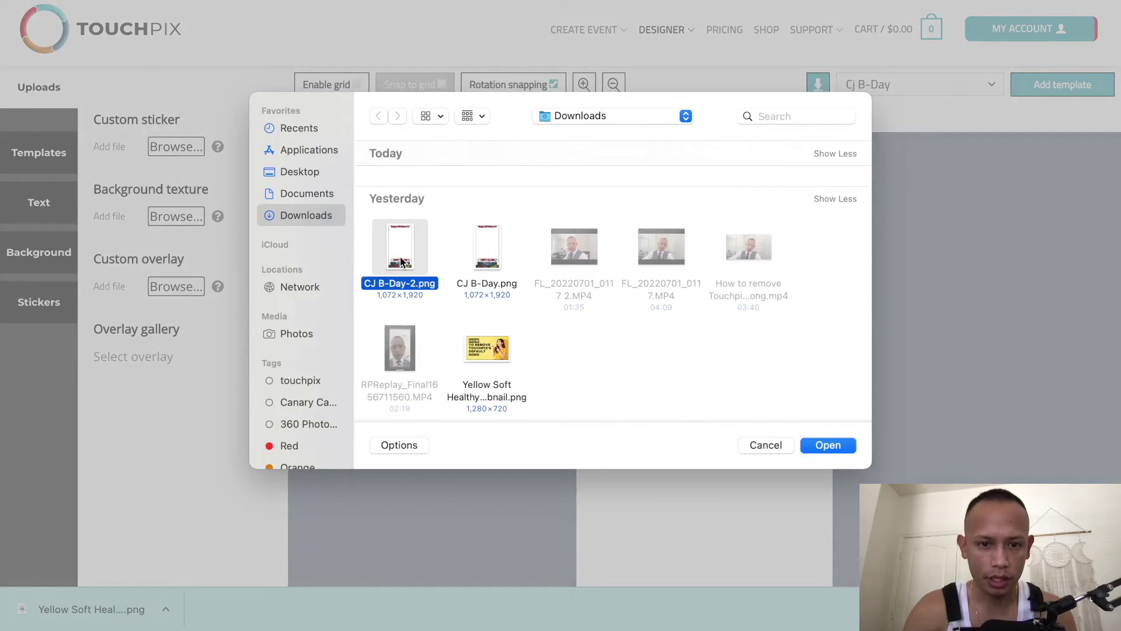
key(space)
key(space)
click(486, 262)
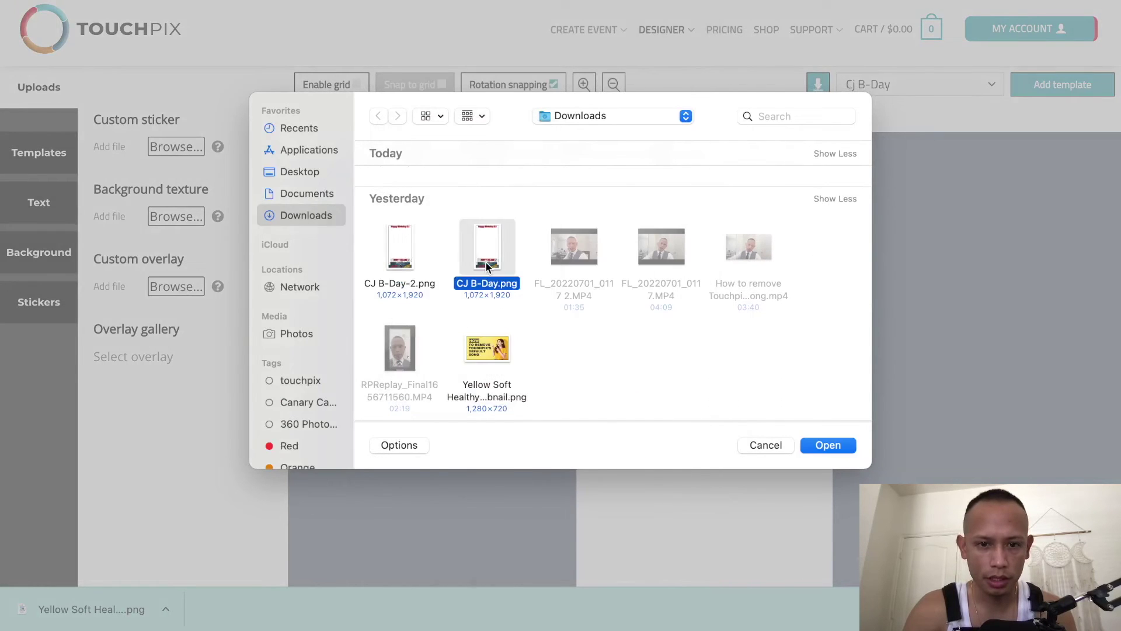
key(space)
key(space)
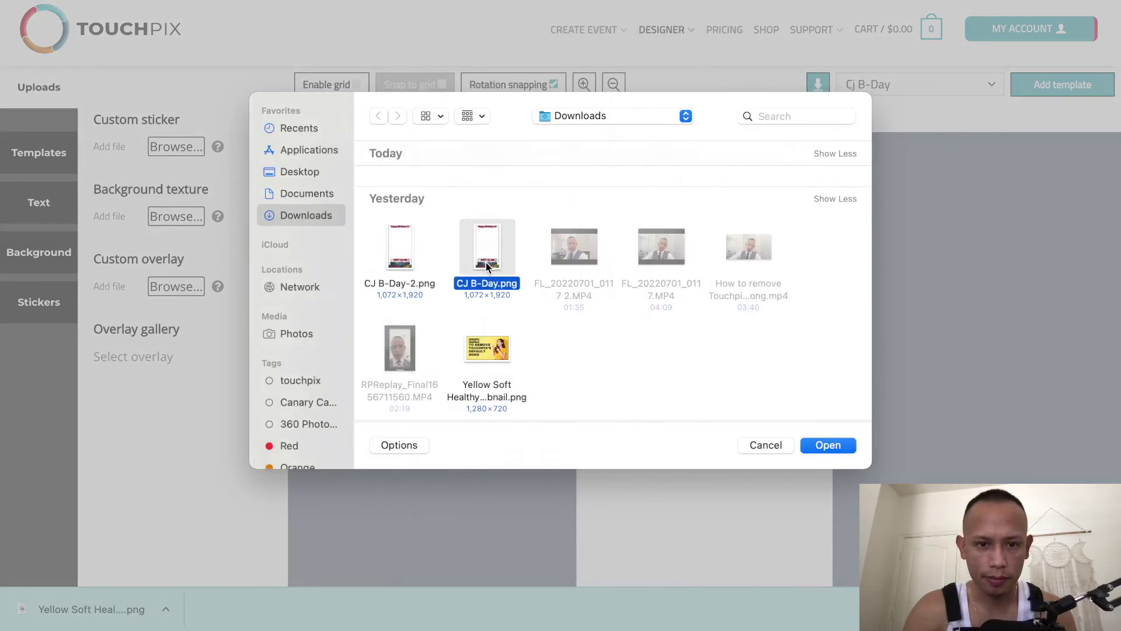
key(Return)
click(200, 454)
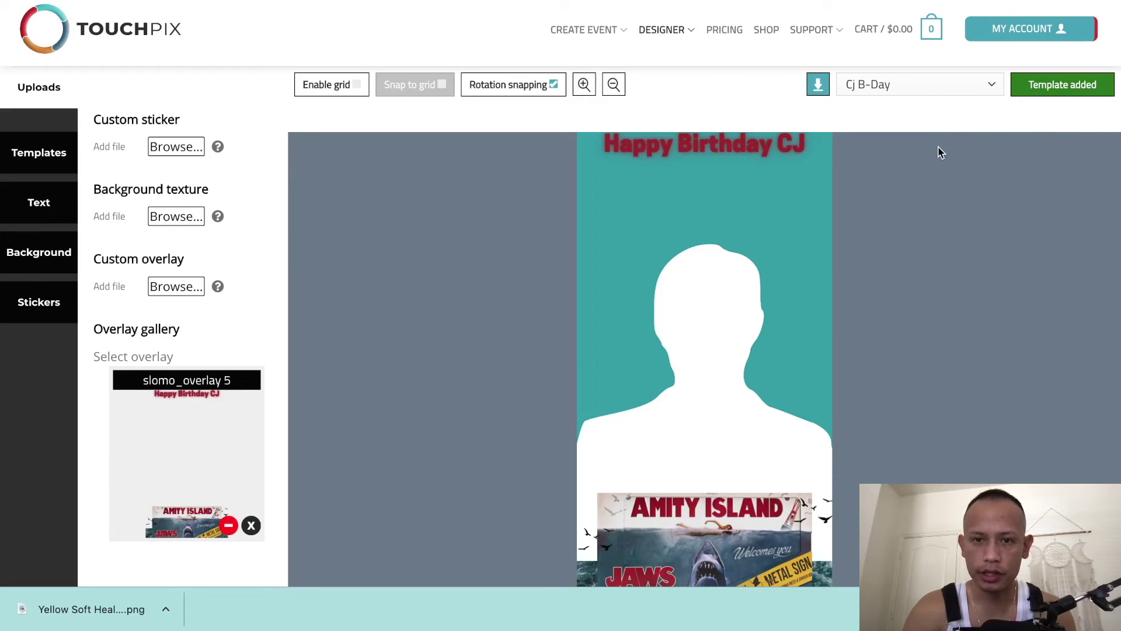
Check Cj B-Day's saved overlays from My Events, then return to the events list
mouse_move(1028, 29)
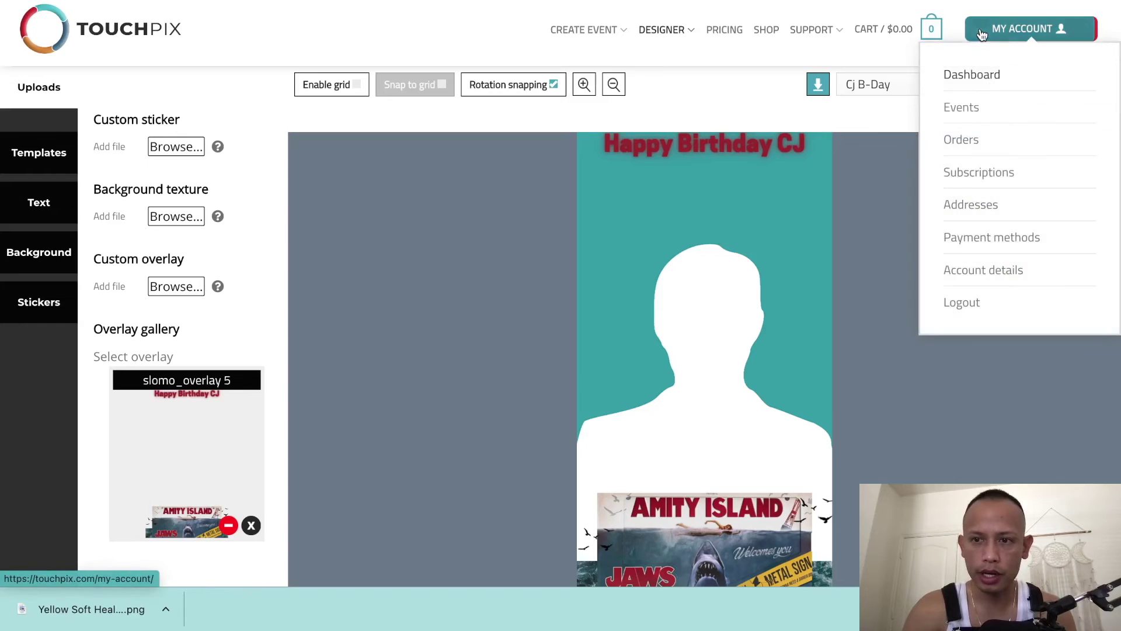
click(971, 108)
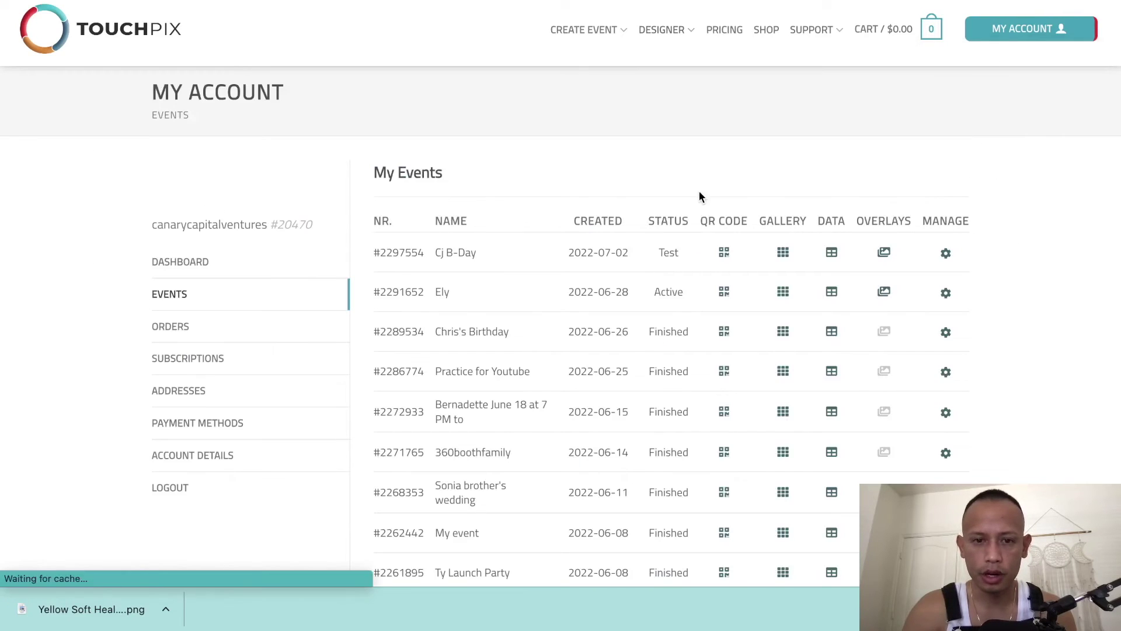
click(885, 255)
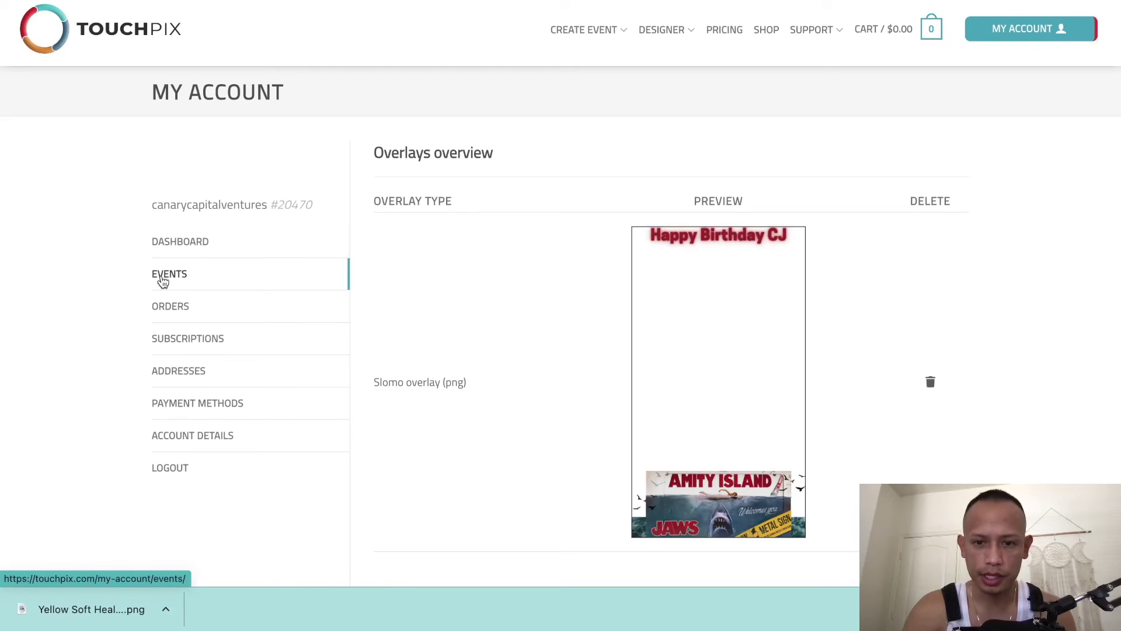
click(163, 282)
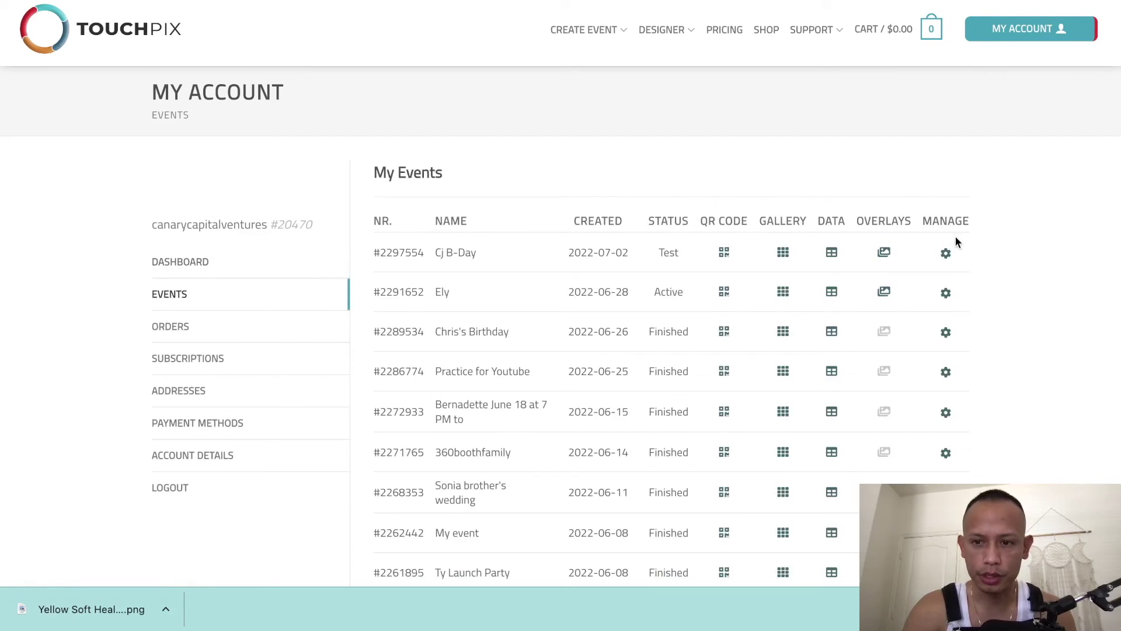
mouse_move(945, 253)
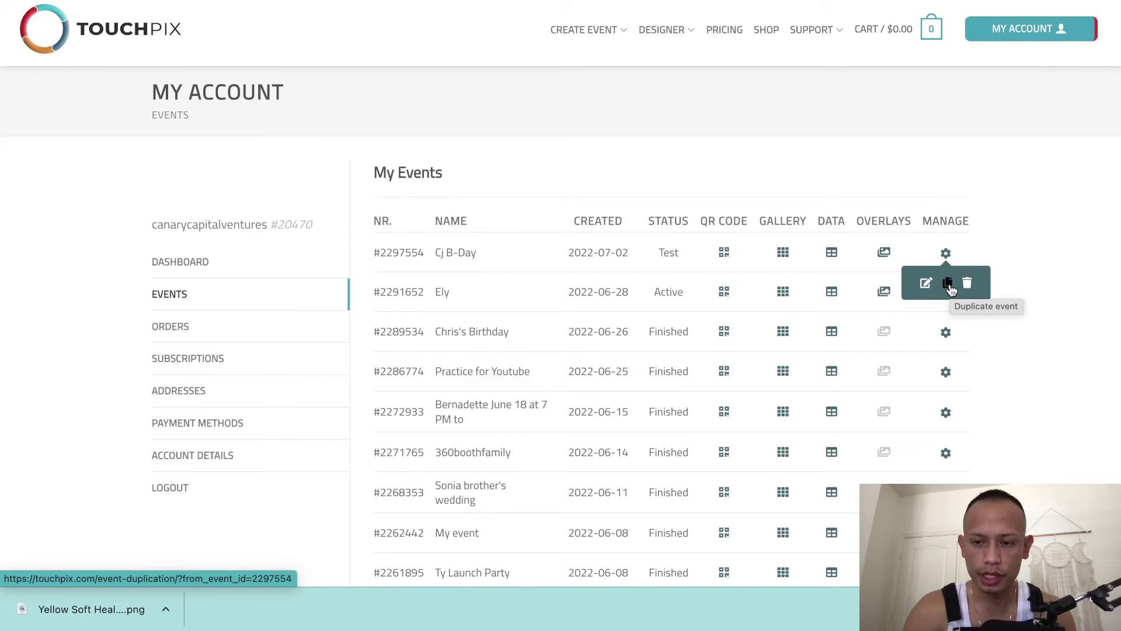
Duplicate the Cj B-Day event and save the copy as 'Cj B-Day (Backup)'
click(948, 284)
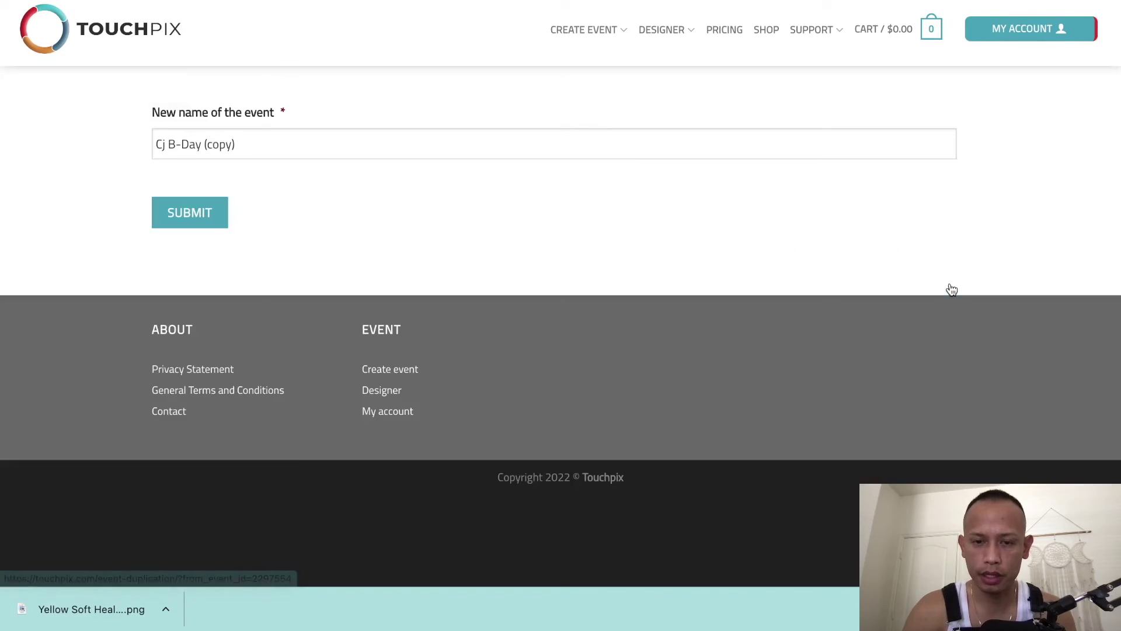
click(289, 154)
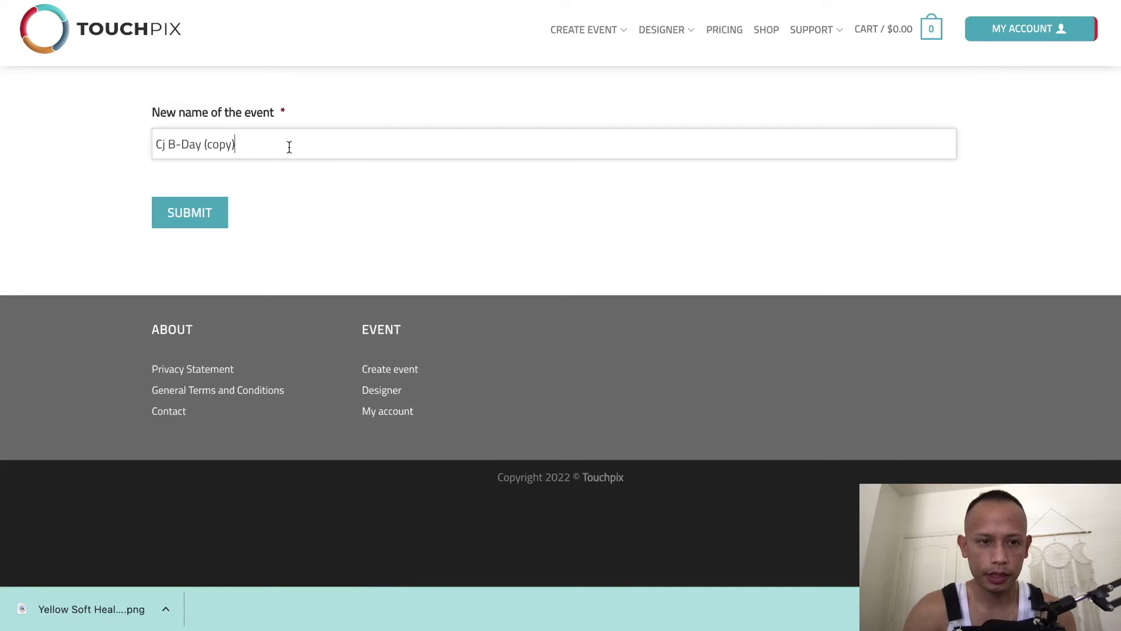
key(BackSpace)
key(BackSpace)
key(BackSpace)
key(BackSpace)
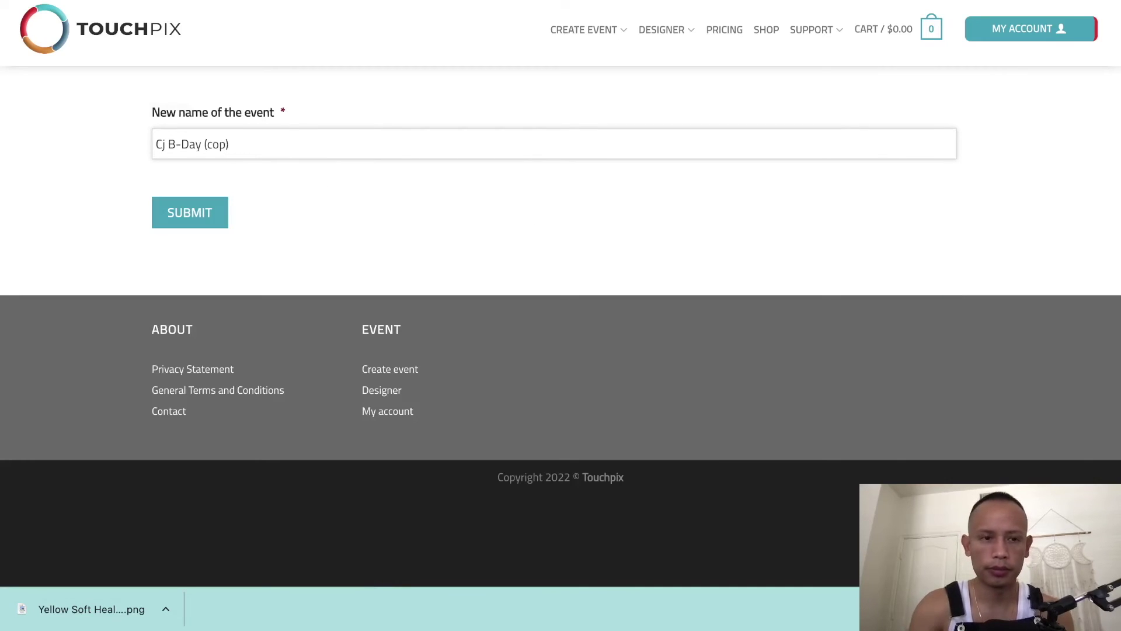
text(Backup)
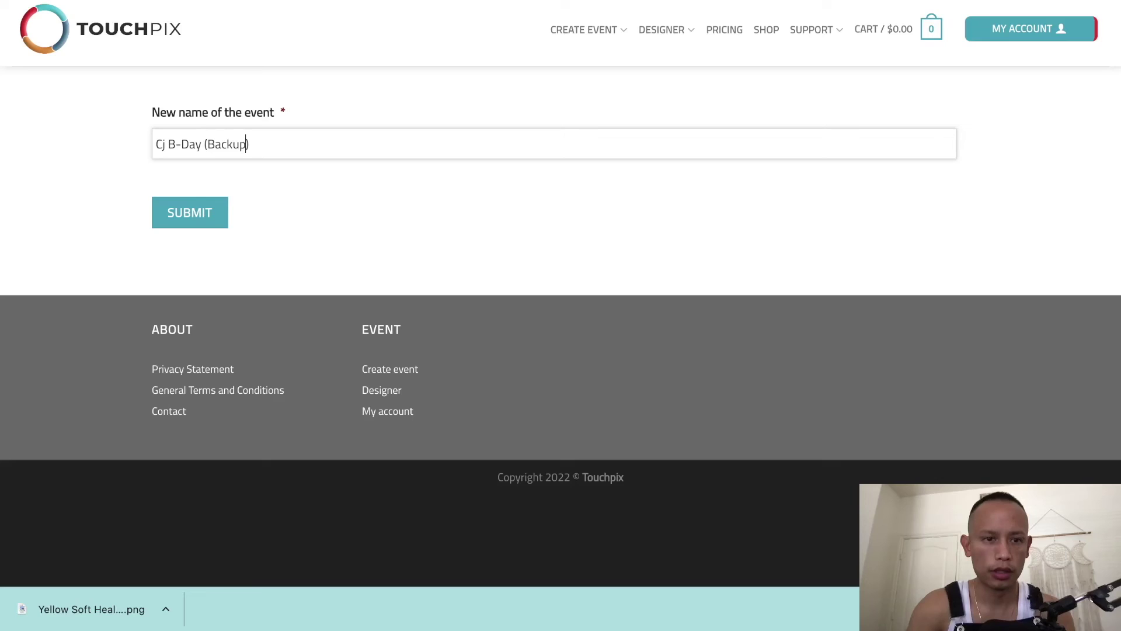
click(191, 227)
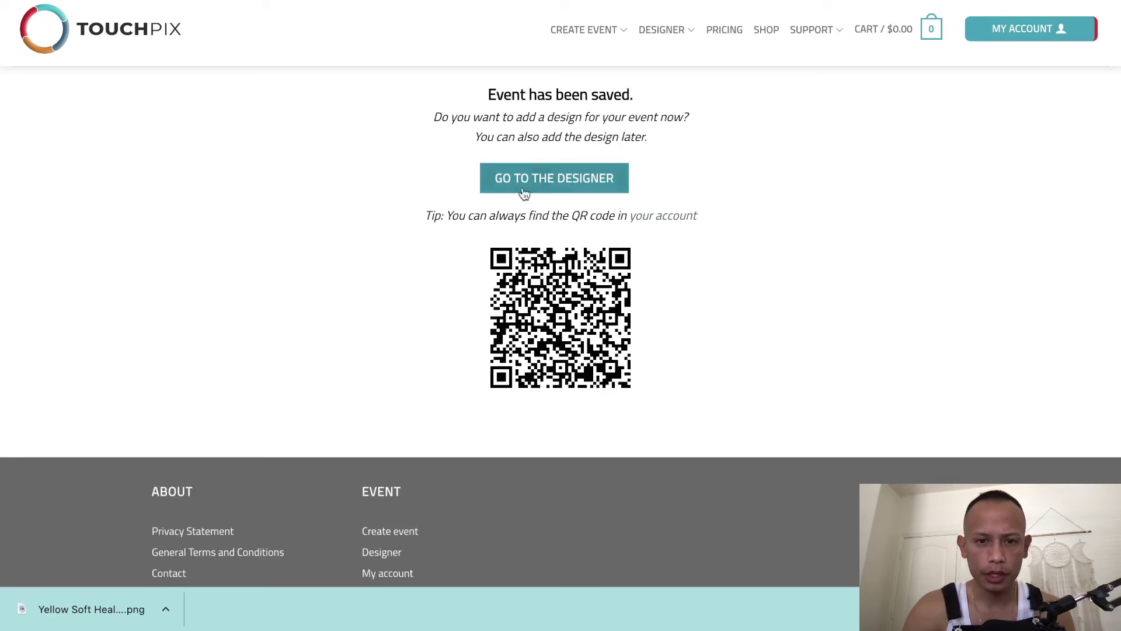
mouse_move(1022, 29)
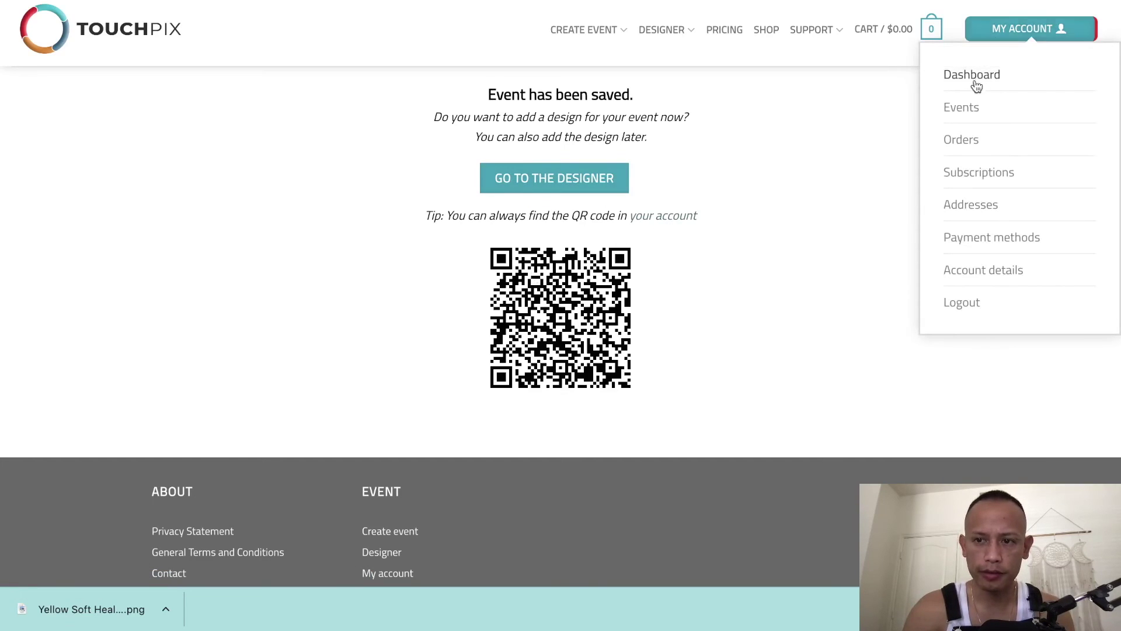
In My Events, confirm Cj B-Day (Backup) carries the Happy Birthday CJ Slomo overlay, then go to the dashboard
click(962, 108)
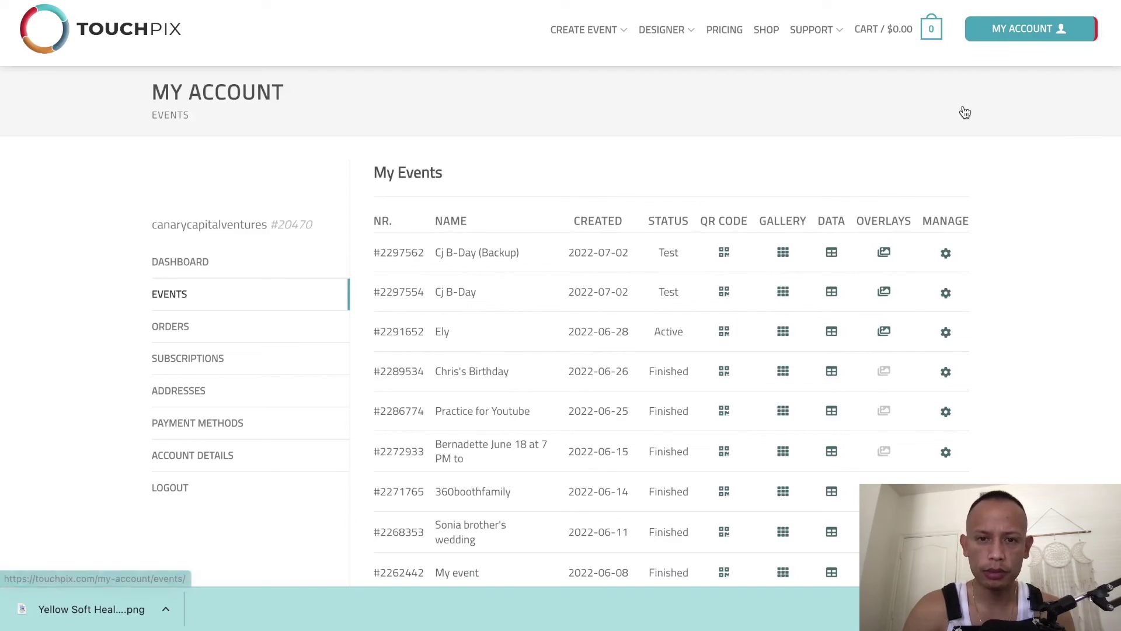
scroll(706, 173, down, 1)
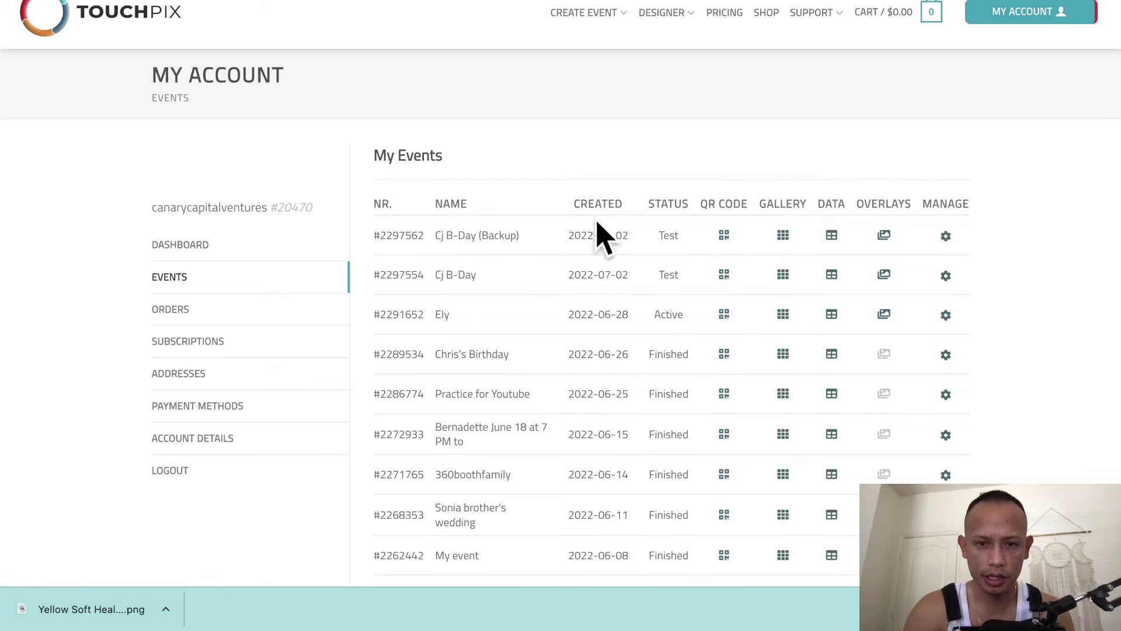
click(885, 236)
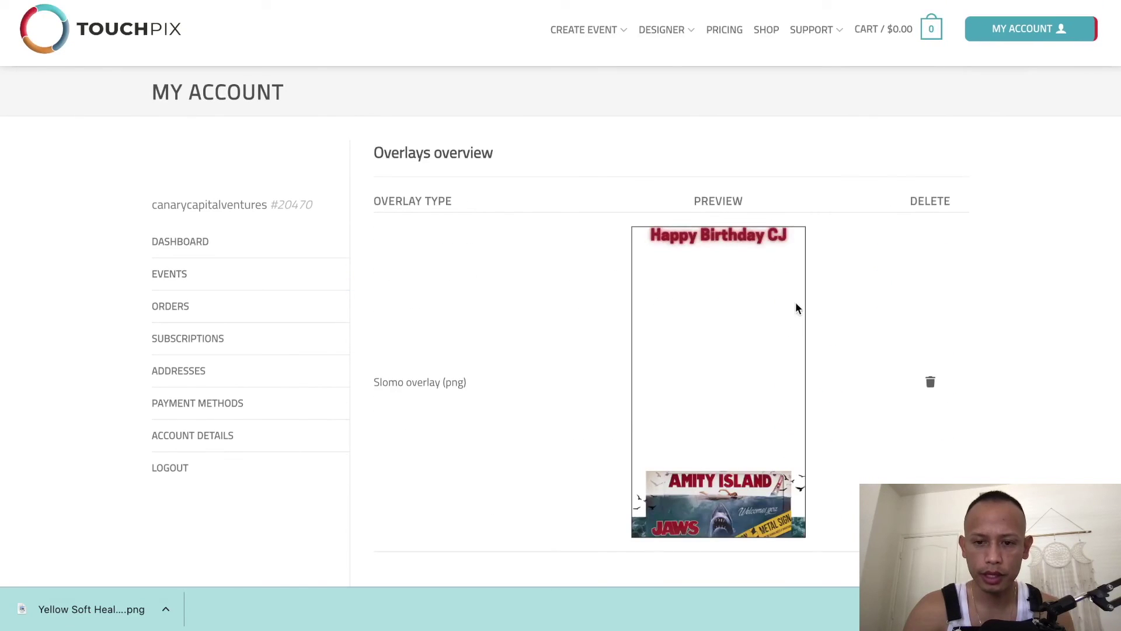
scroll(796, 308, down, 1)
scroll(751, 323, up, 1)
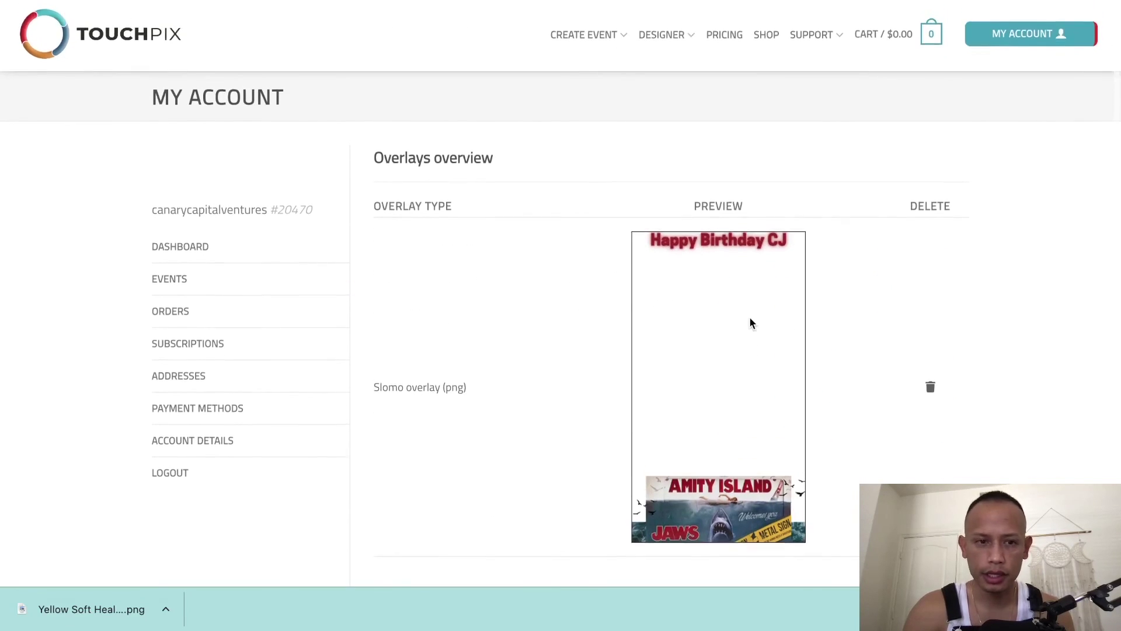
click(208, 246)
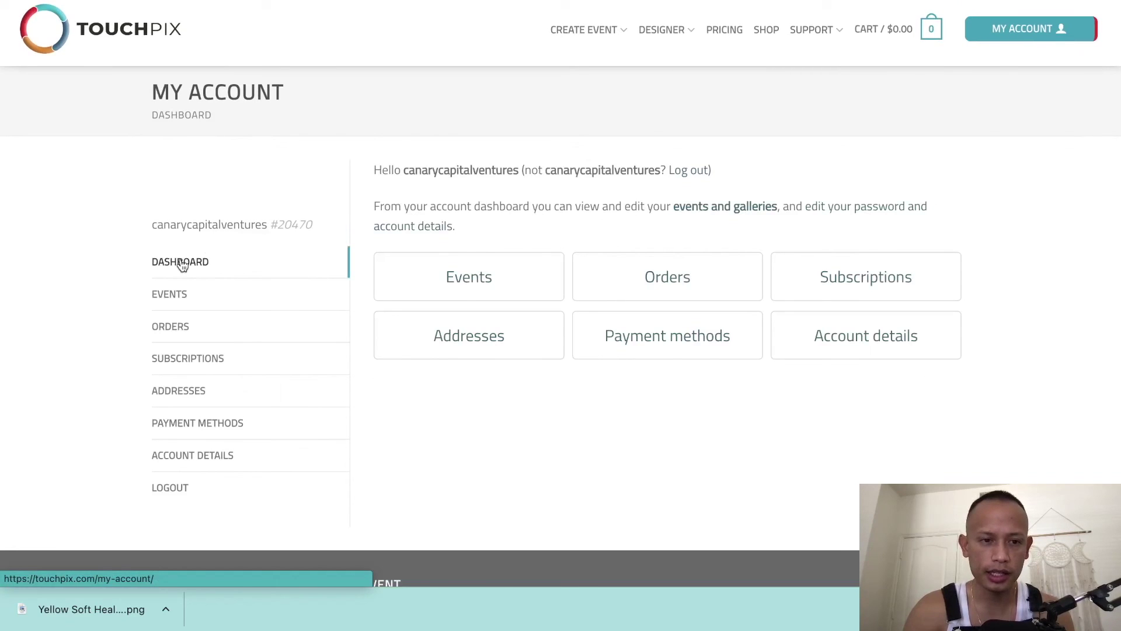
Reload the account dashboard from the MY ACCOUNT menu, then choose Events to list the events
mouse_move(1028, 29)
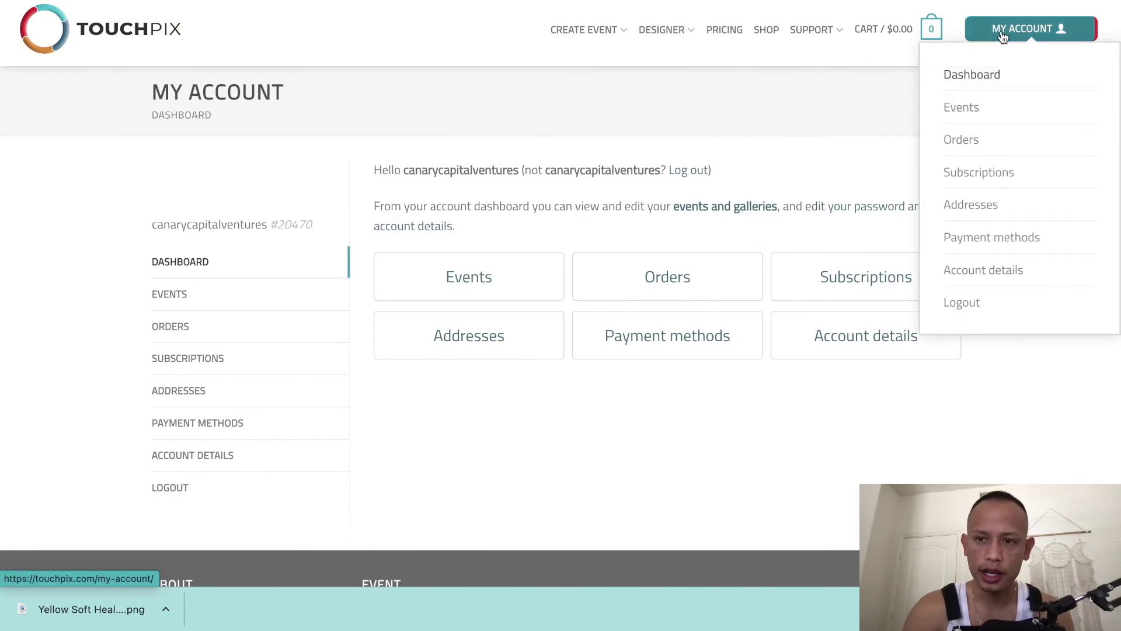
click(968, 85)
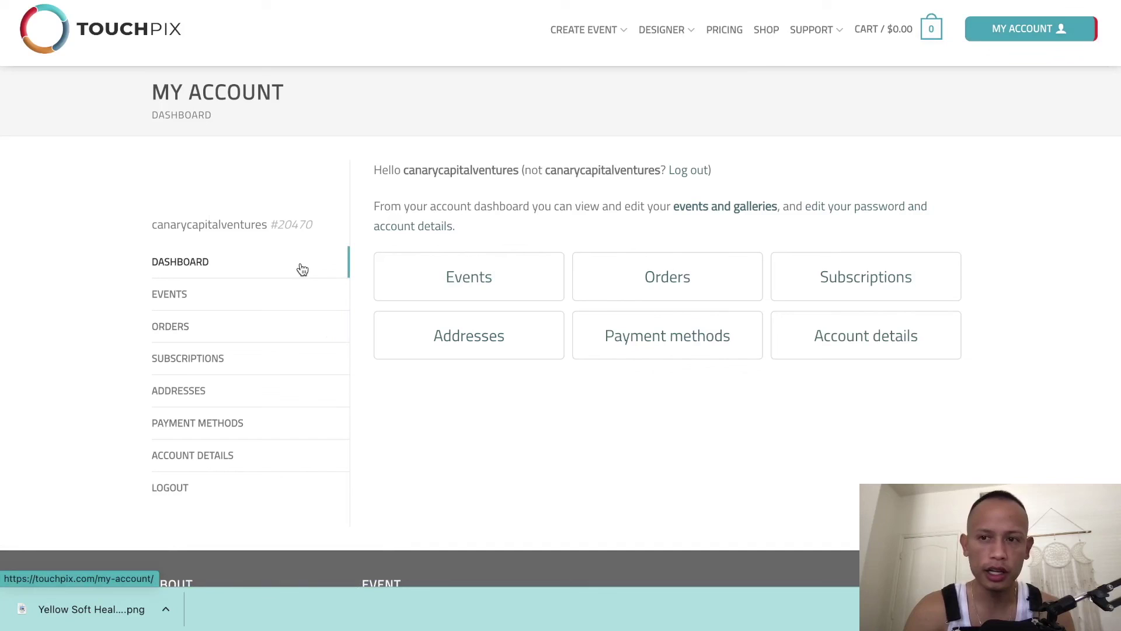
mouse_move(1028, 29)
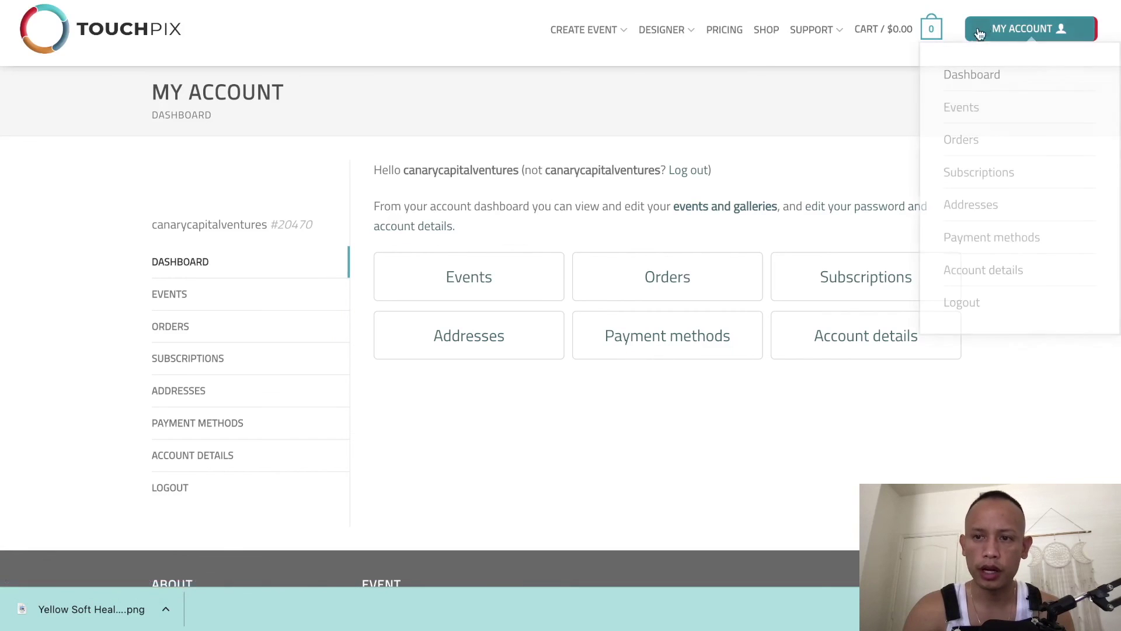
click(966, 106)
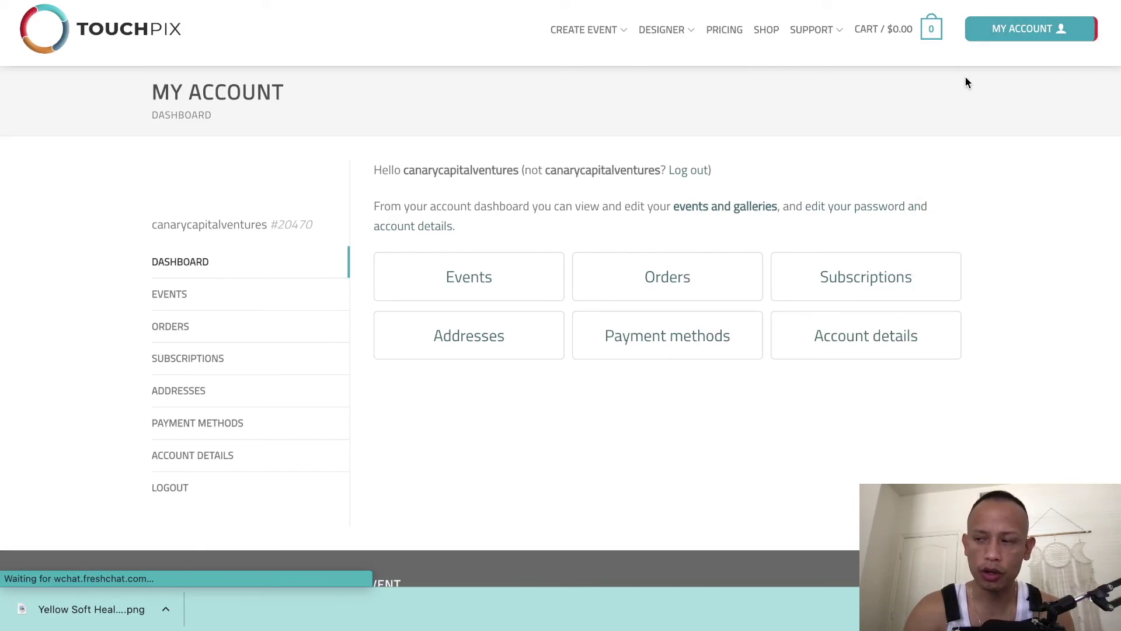